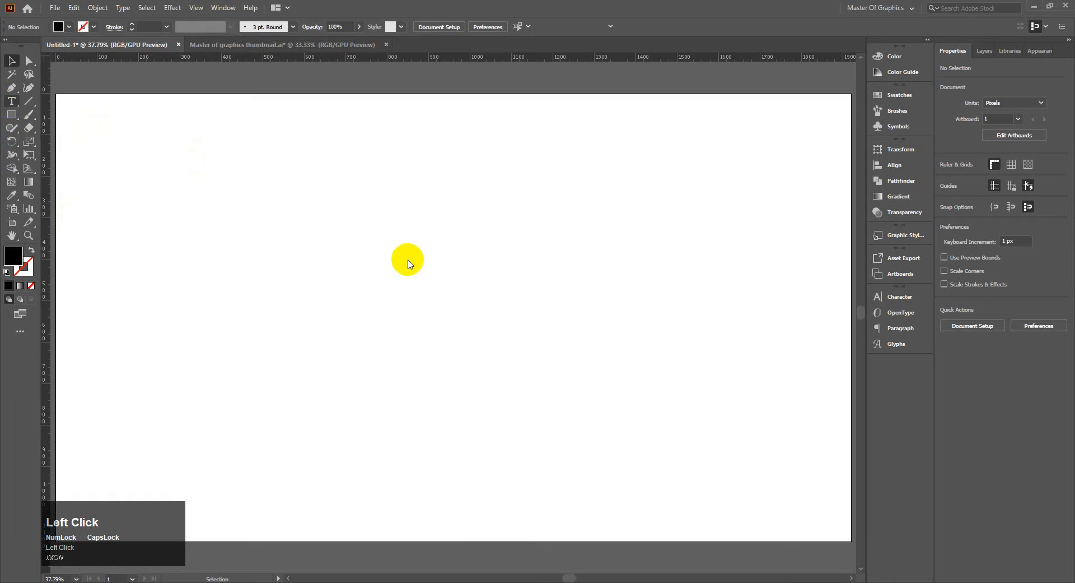
- Add a line of point text reading MASTER OF GRAPHICS near the middle of the artboard
left_click(401, 247)
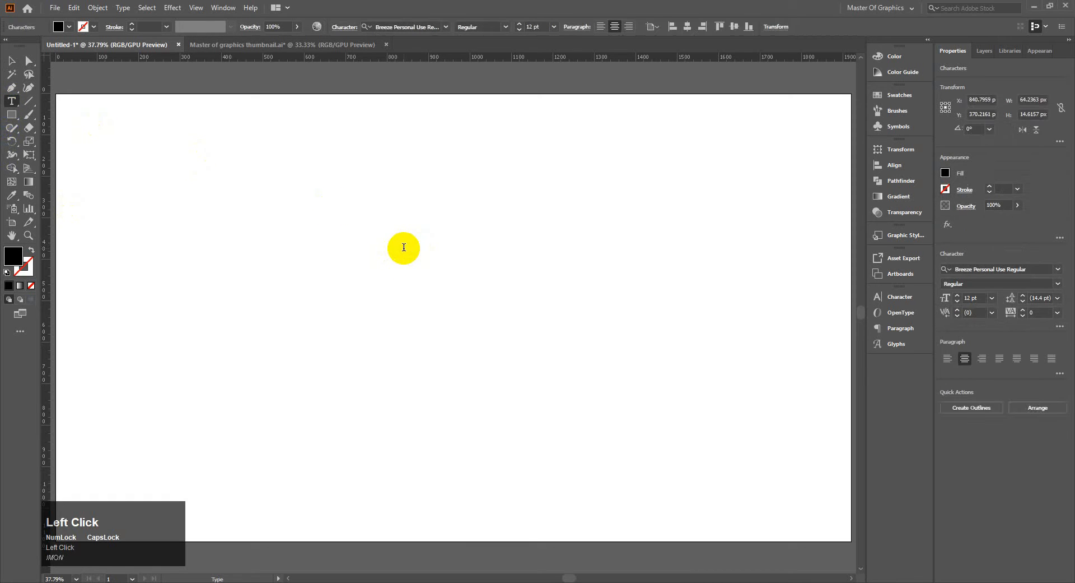
key("Caps_Lock")
type("m")
key("Caps_Lock")
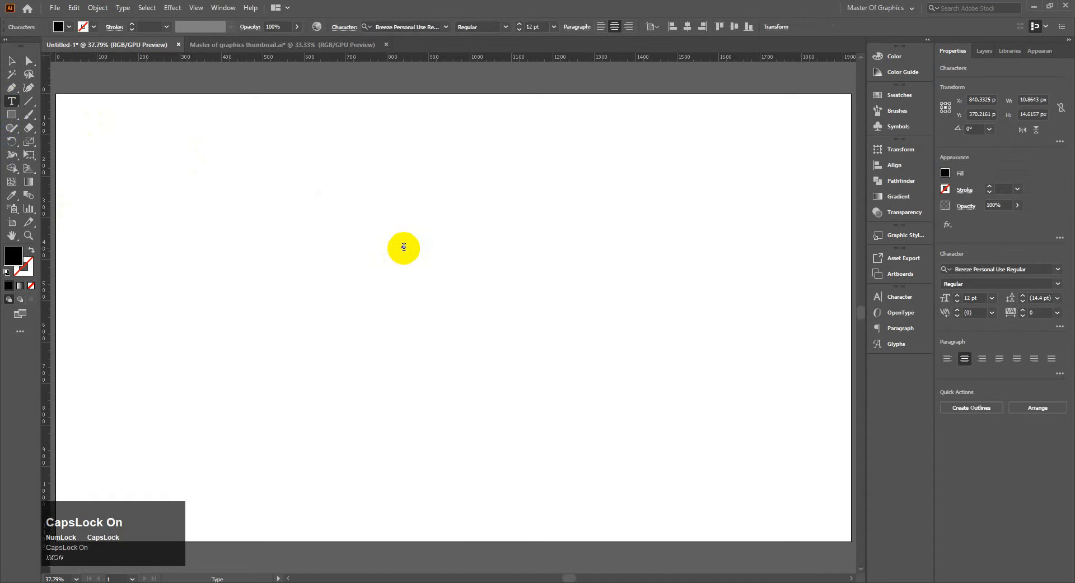
type("MASTER OF GRAP")
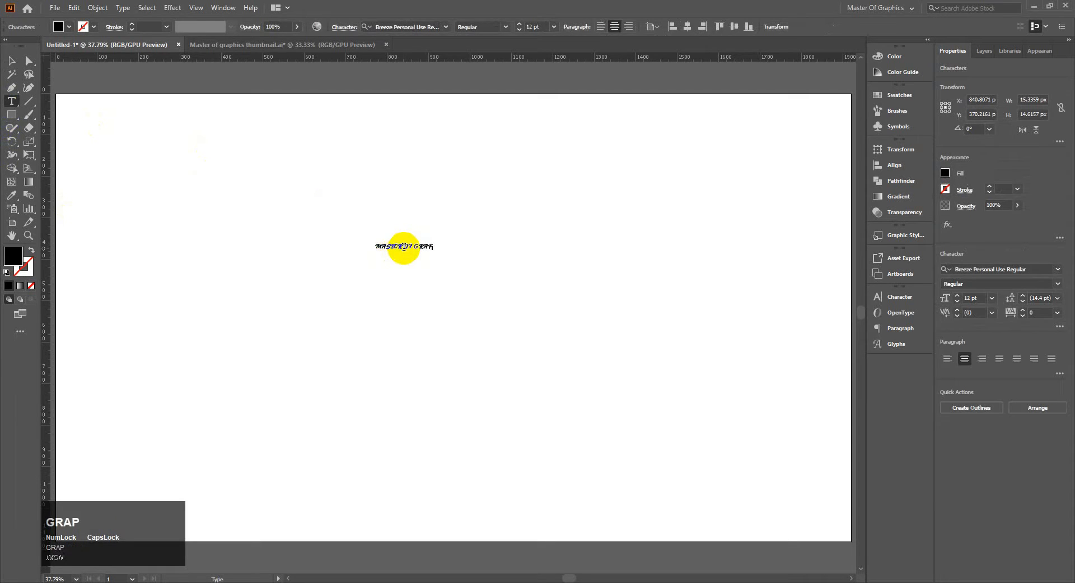
type("CS")
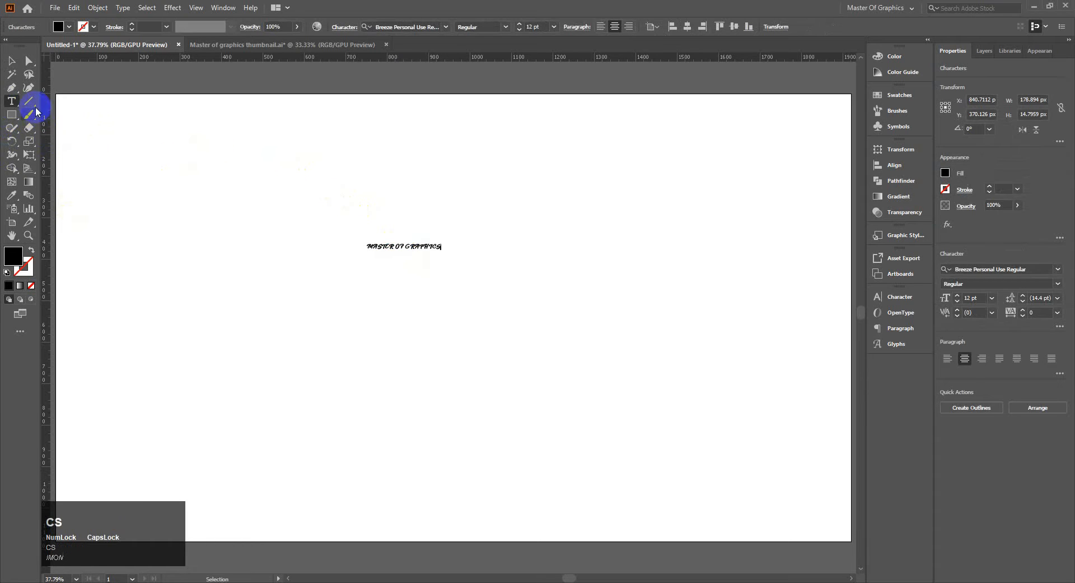
- Enlarge the text proportionally to about 1180 px wide and move it to the middle of the artboard
left_click(11, 60)
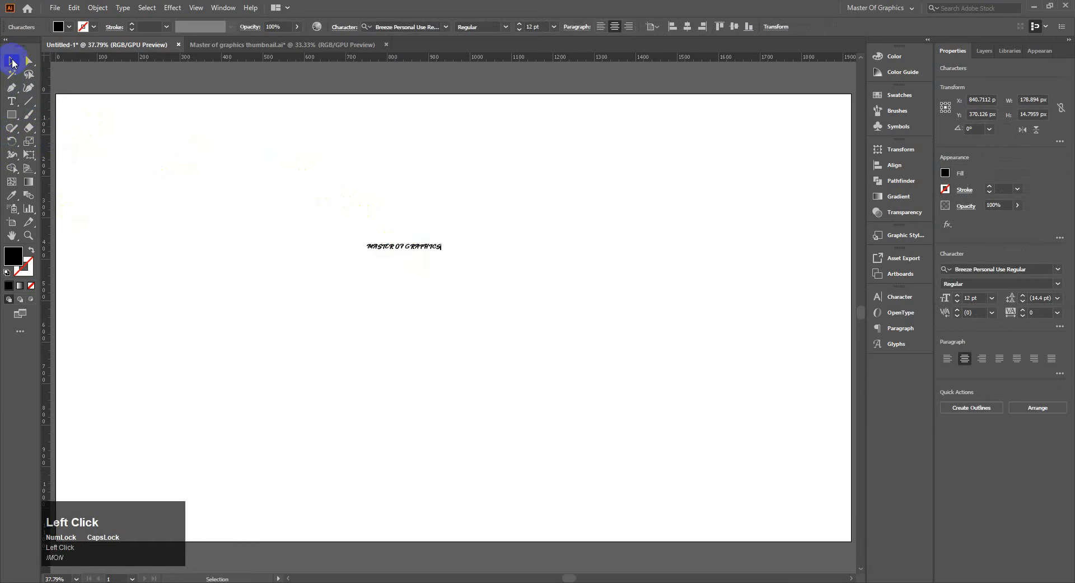
left_click(431, 244)
left_click_drag(442, 250, 849, 520)
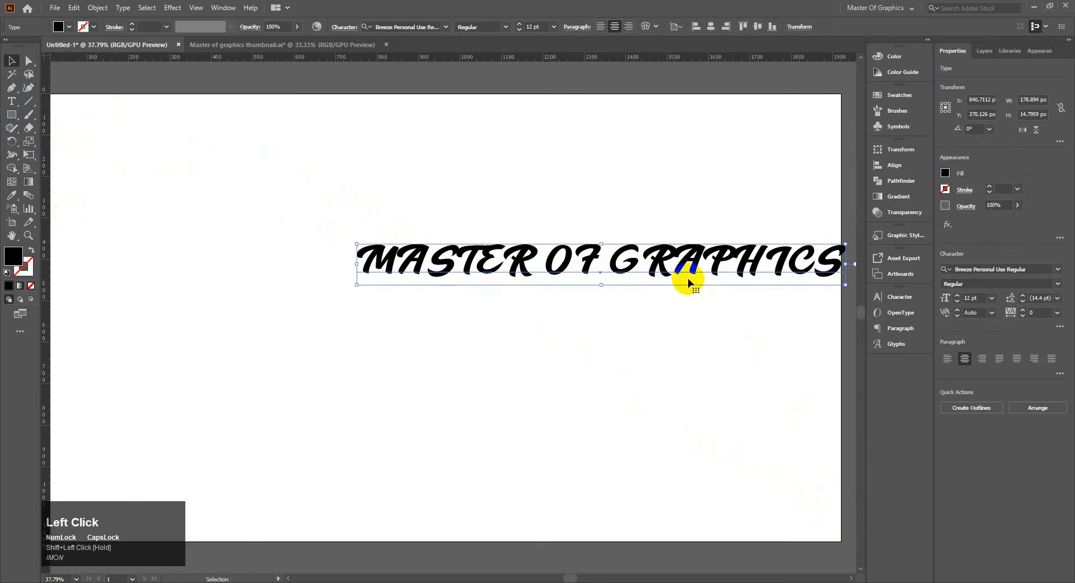
left_click_drag(674, 261, 464, 268)
left_click_drag(460, 365, 476, 386)
left_click(572, 279)
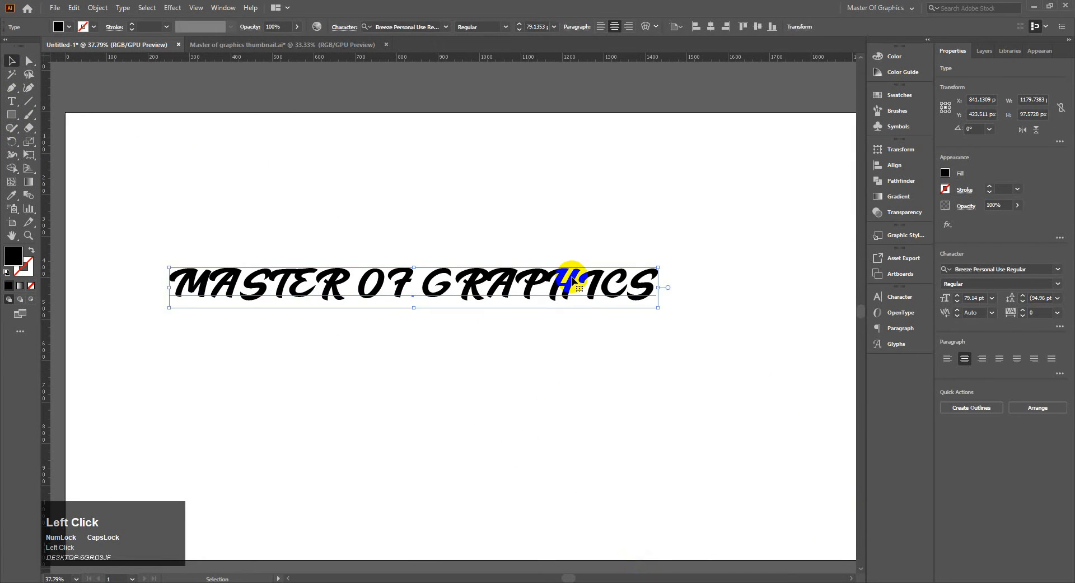
left_click_drag(637, 286, 654, 270)
- Search the available font families for HER with the text selected
left_click(902, 296)
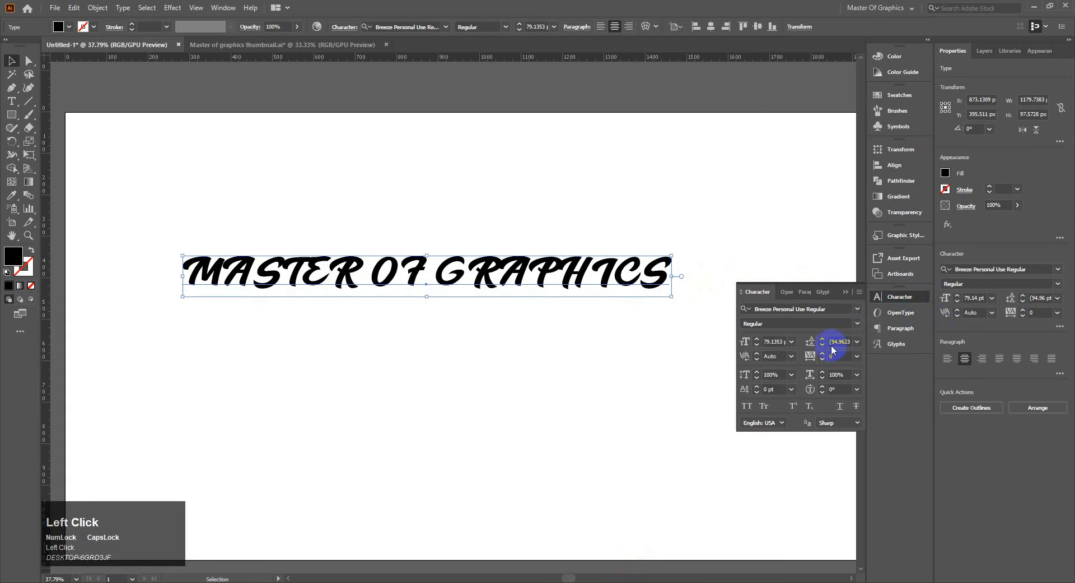
left_click(859, 309)
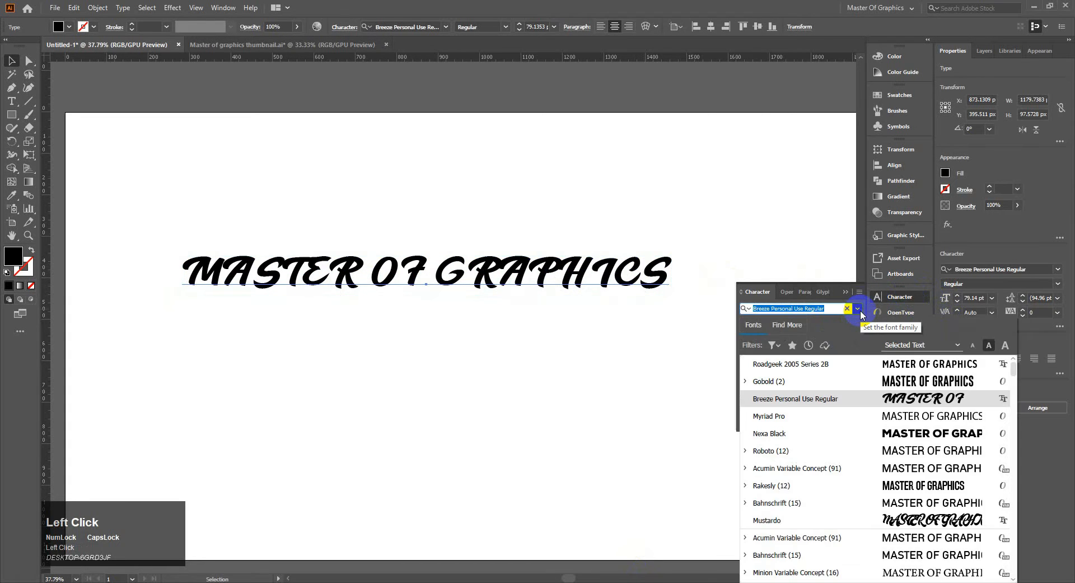
key("BackSpace")
type("HER")
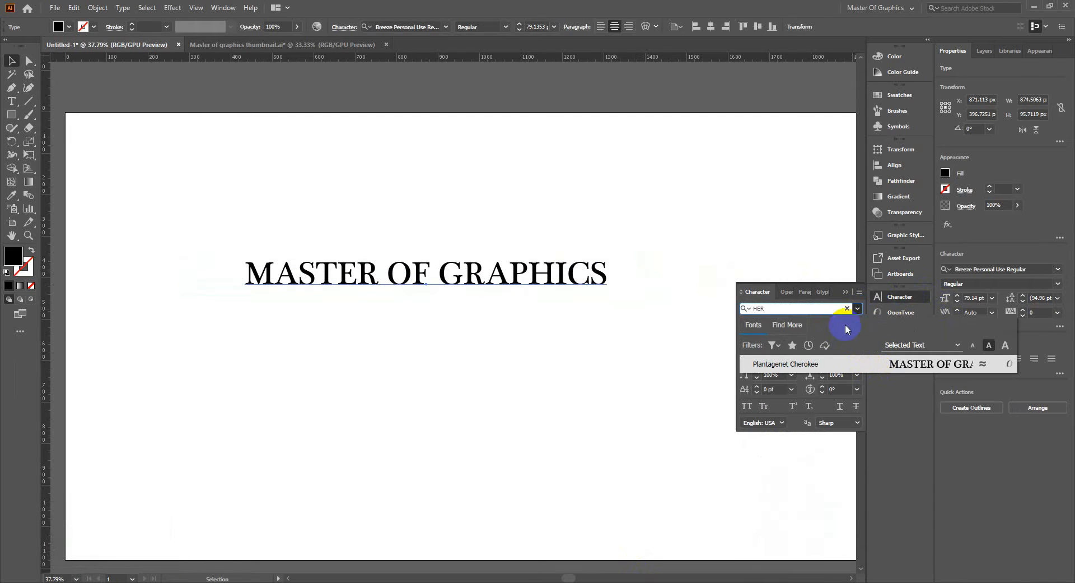
key("BackSpace")
key("BackSpace")
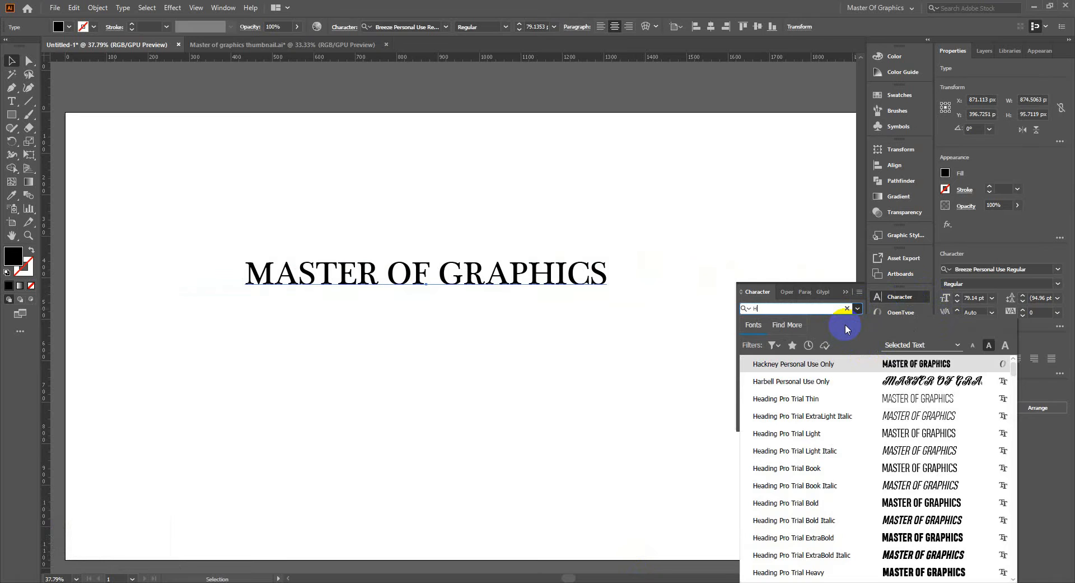
type("ER")
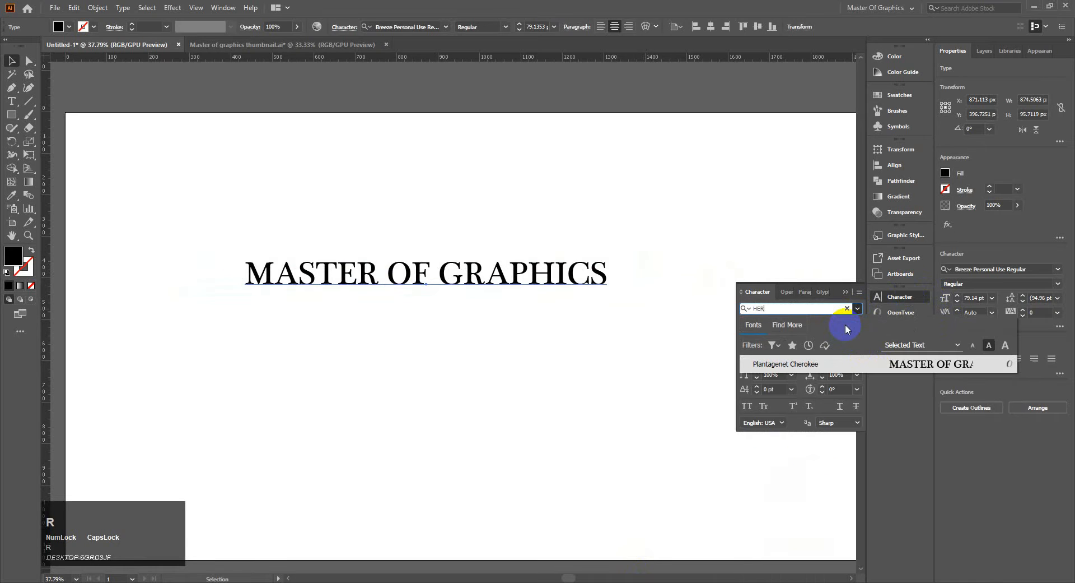
- Search the font families for BELL and apply Harbell Personal Use Only to the text
left_click(848, 308)
type("BELL")
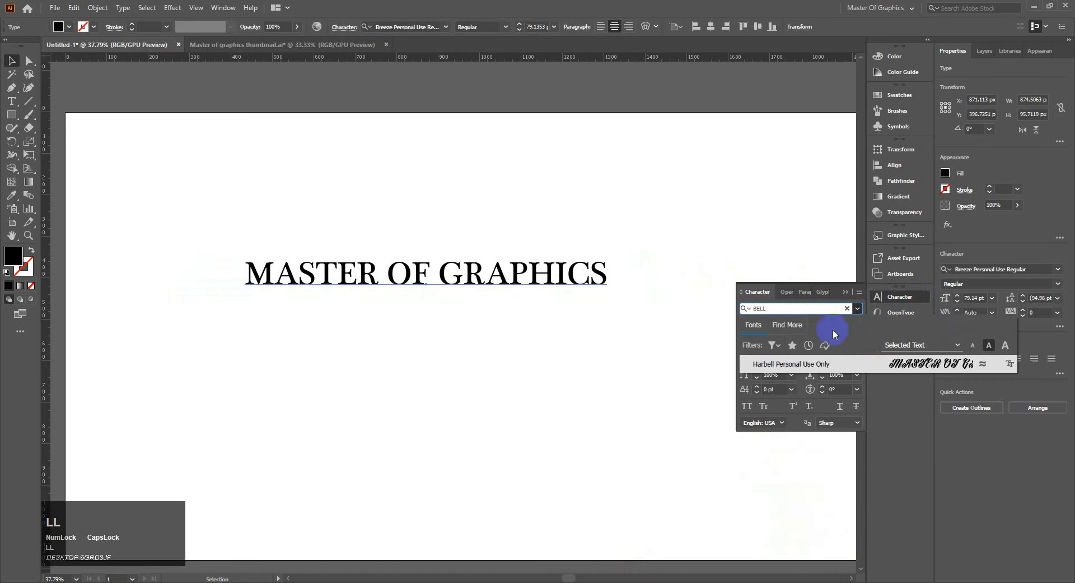
left_click(819, 361)
left_click(817, 362)
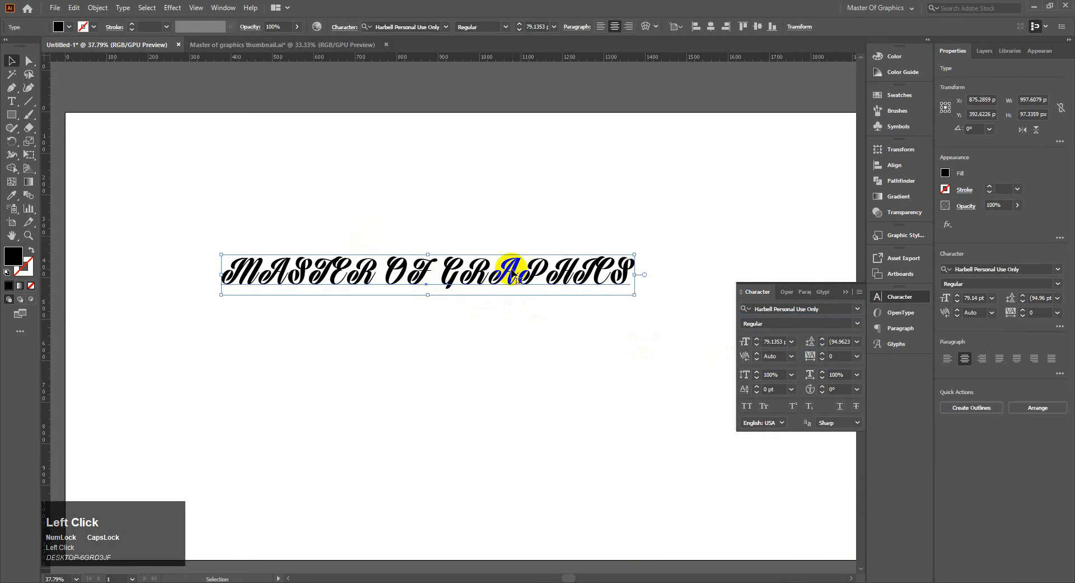
- Delete all characters of the uppercase text while keeping its text object in edit mode
double_click(623, 268)
left_click(624, 264)
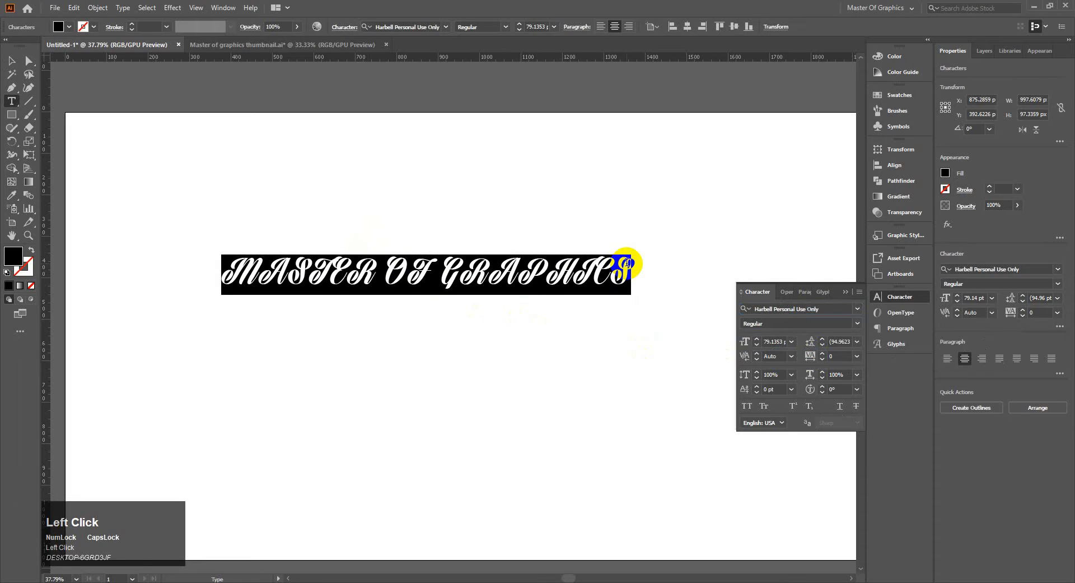
left_click(628, 263)
key("BackSpace")
key("BackSpace")
key("BackSpace")
key("BackSpace")
key("BackSpace")
key("BackSpace")
key("BackSpace")
key("BackSpace")
key("BackSpace")
key("BackSpace")
key("BackSpace")
key("BackSpace")
key("BackSpace")
key("BackSpace")
key("BackSpace")
key("BackSpace")
key("BackSpace")
key("BackSpace")
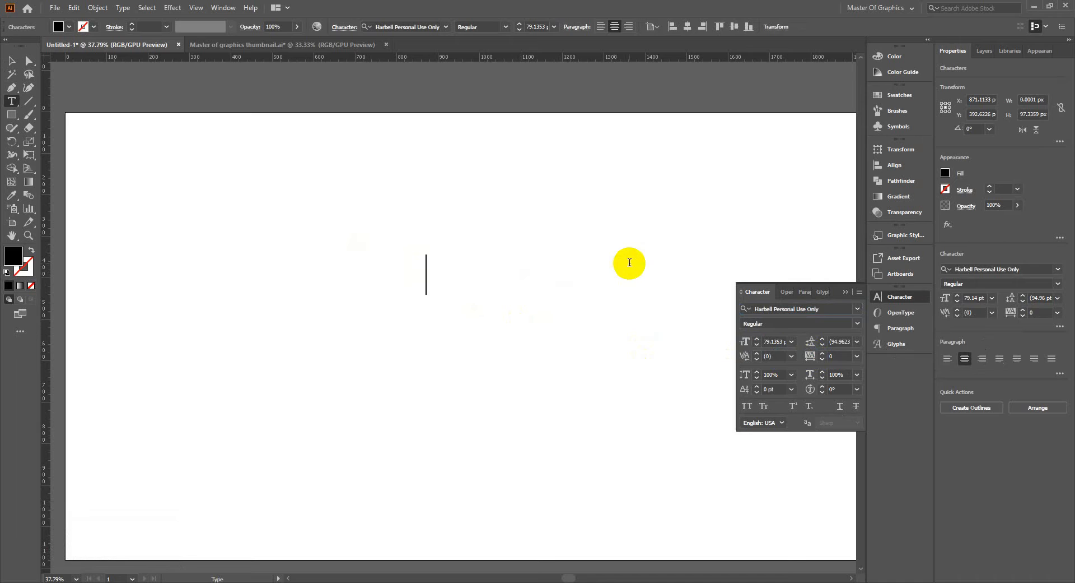
- Enter Master Of Graphics with only the first letter of each word capitalized
type("Master")
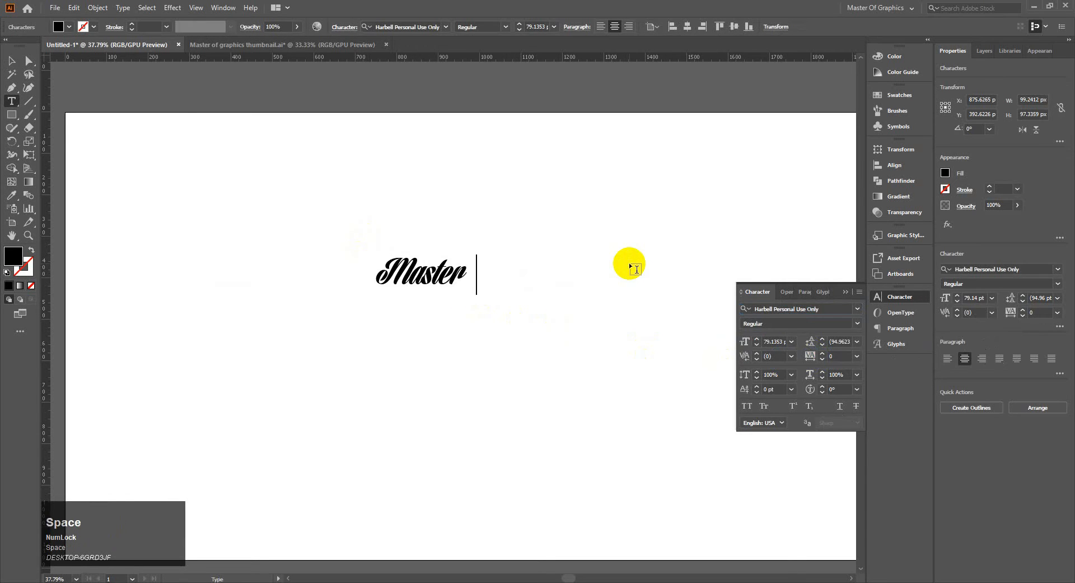
key("Caps_Lock")
type("O")
key("Caps_Lock")
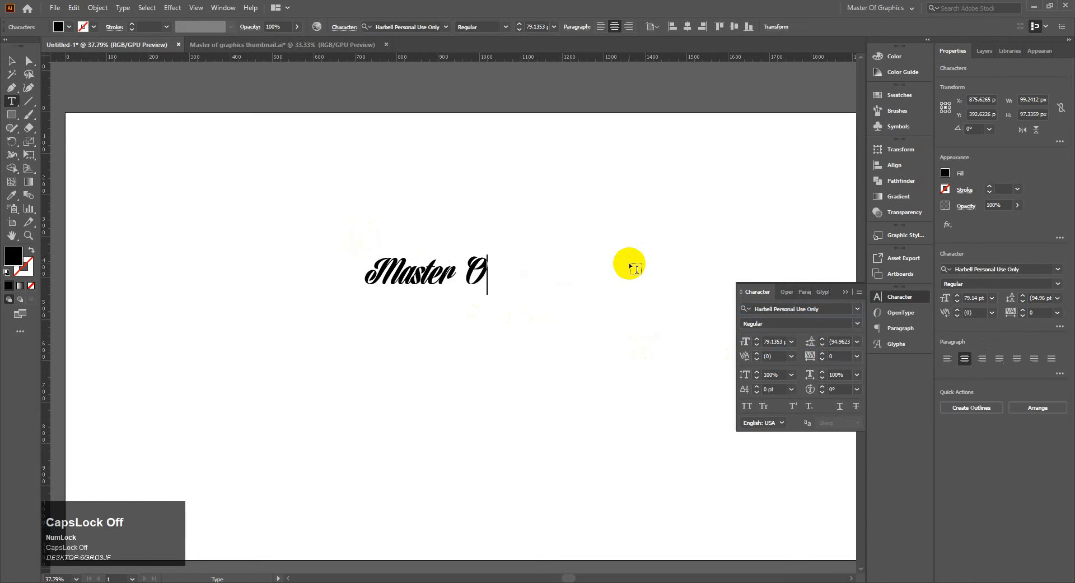
type("f")
key("Caps_Lock")
type("G")
key("Caps_Lock")
type("ra")
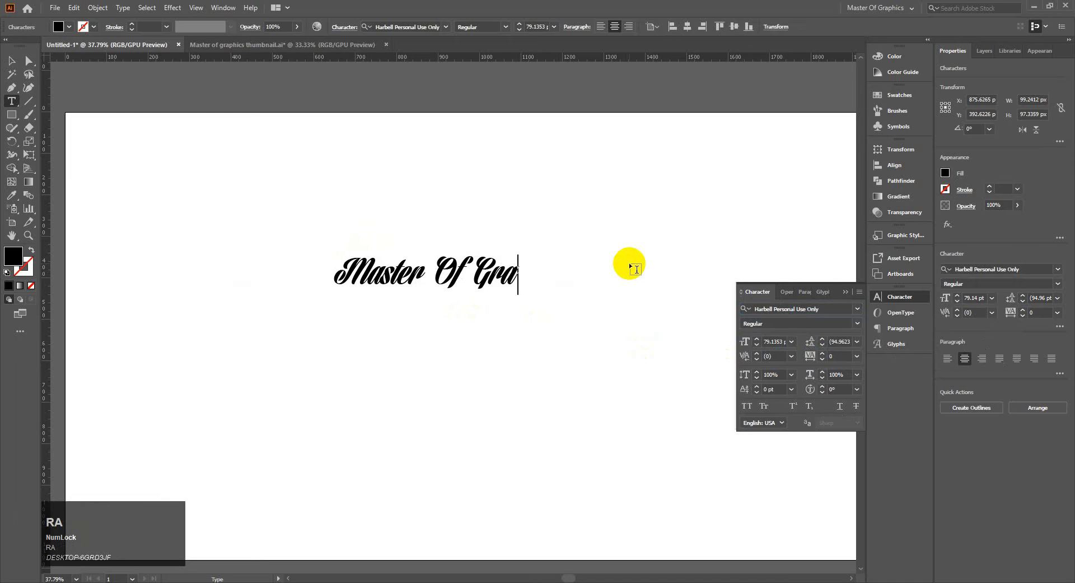
type("phics")
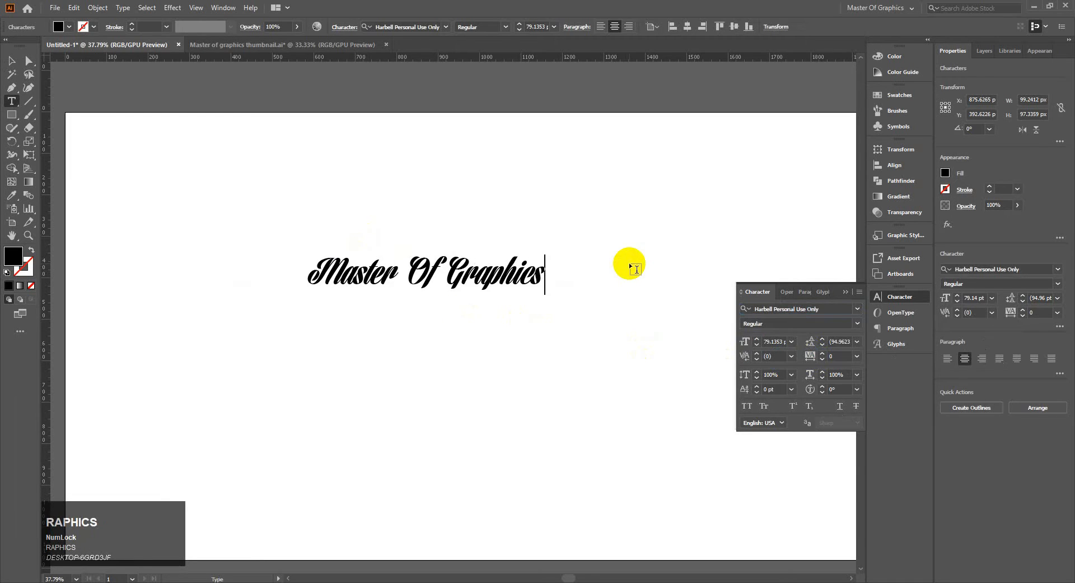
- Scale the text proportionally to about 1256 px wide and move it back within the artboard
left_click(7, 59)
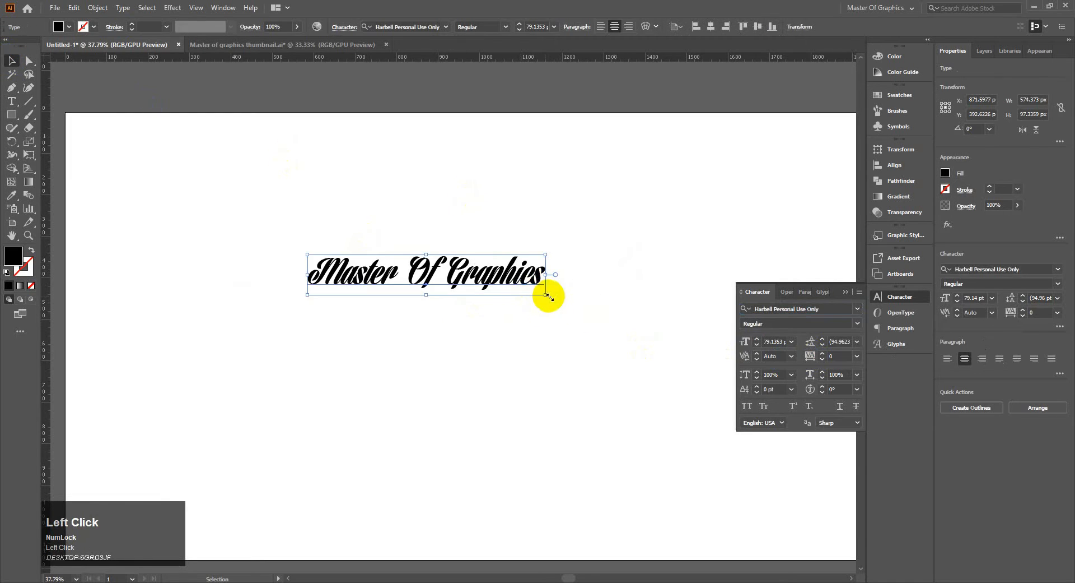
left_click_drag(546, 294, 828, 533)
left_click_drag(712, 303, 553, 295)
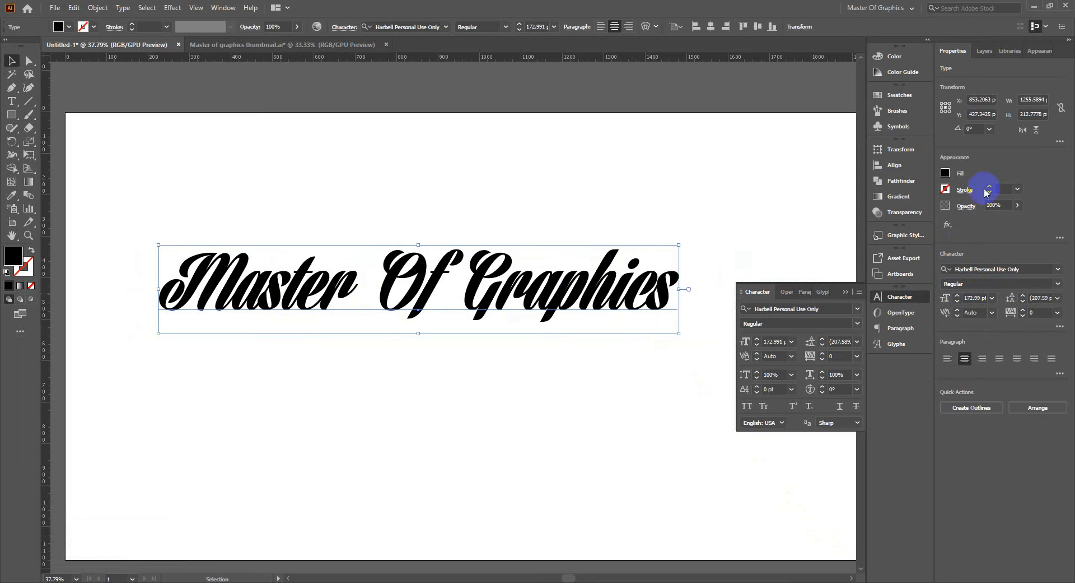
- Give the text a 5 pt black stroke and a white fill
left_click(987, 188)
left_click(987, 187)
left_click(987, 187)
left_click(987, 188)
left_click(987, 187)
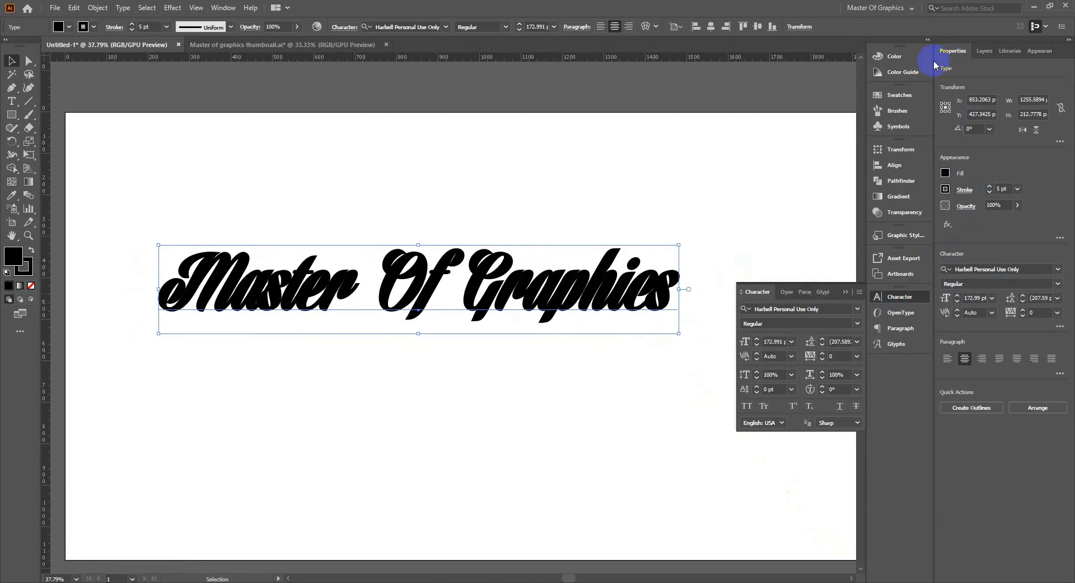
left_click(905, 58)
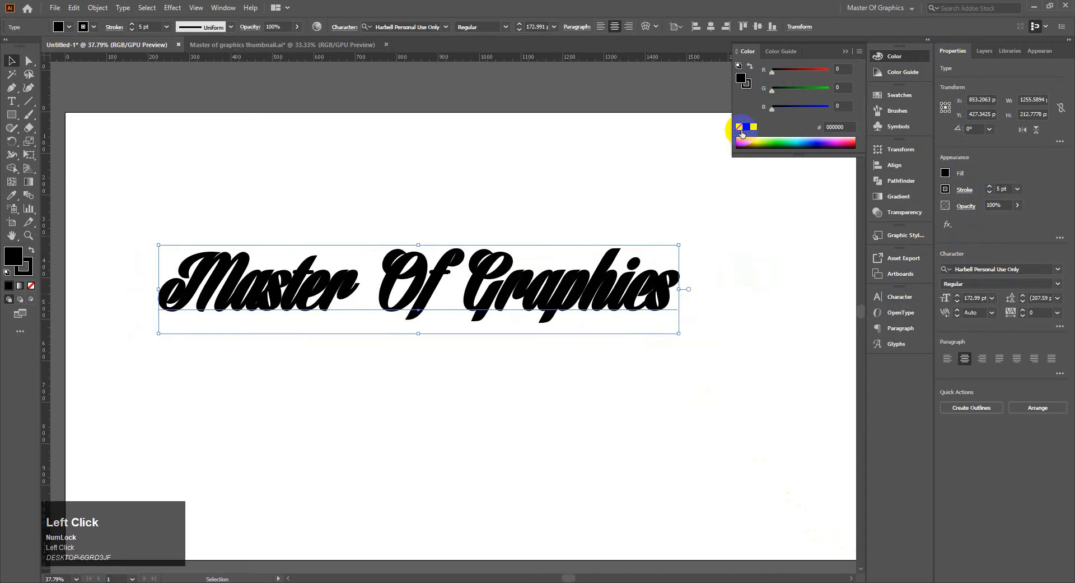
left_click(753, 128)
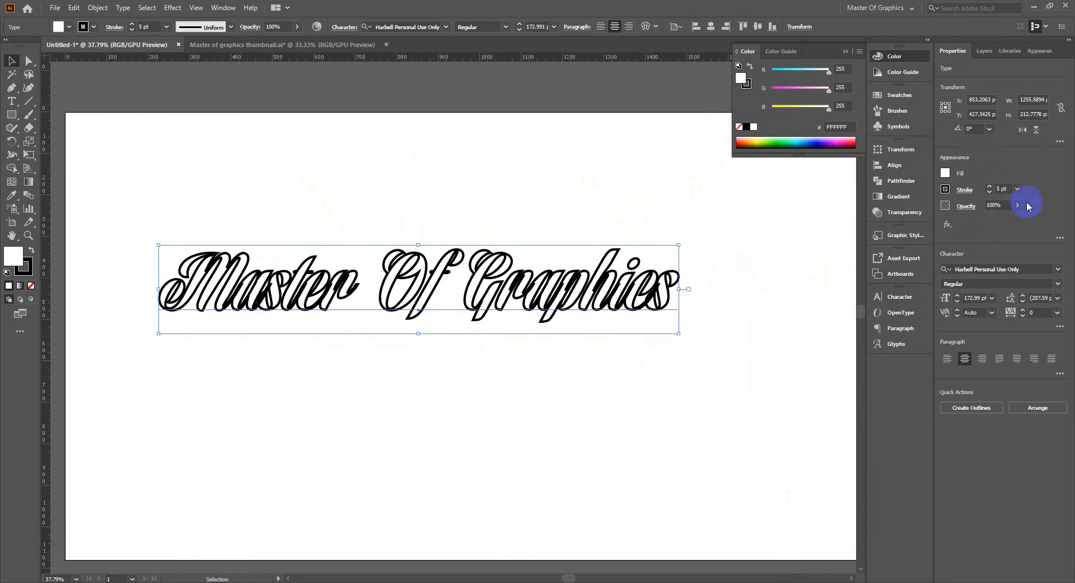
left_click(990, 192)
left_click(990, 192)
left_click(990, 192)
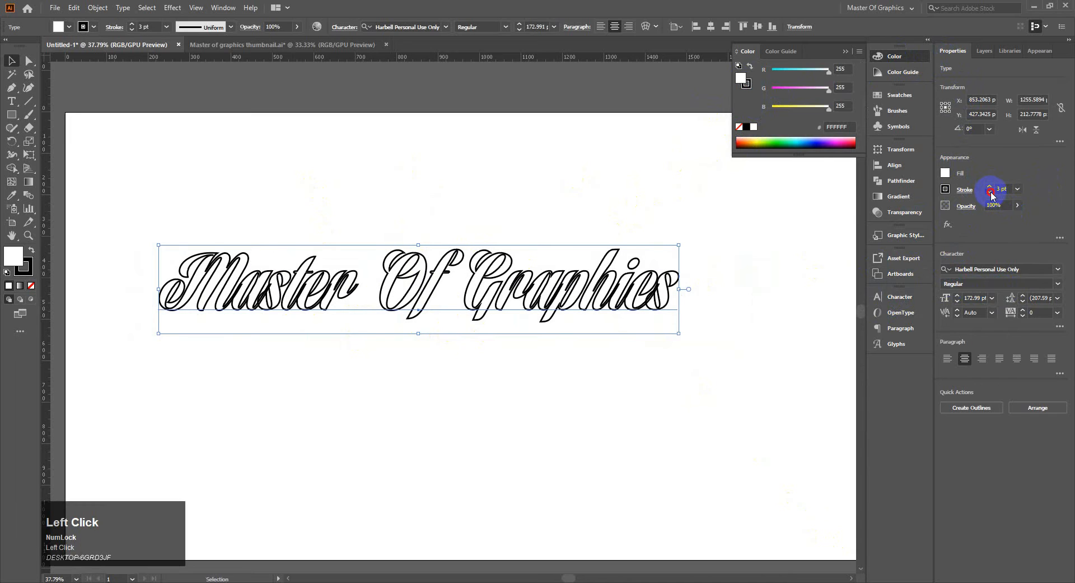
left_click(990, 187)
left_click(990, 187)
left_click(990, 187)
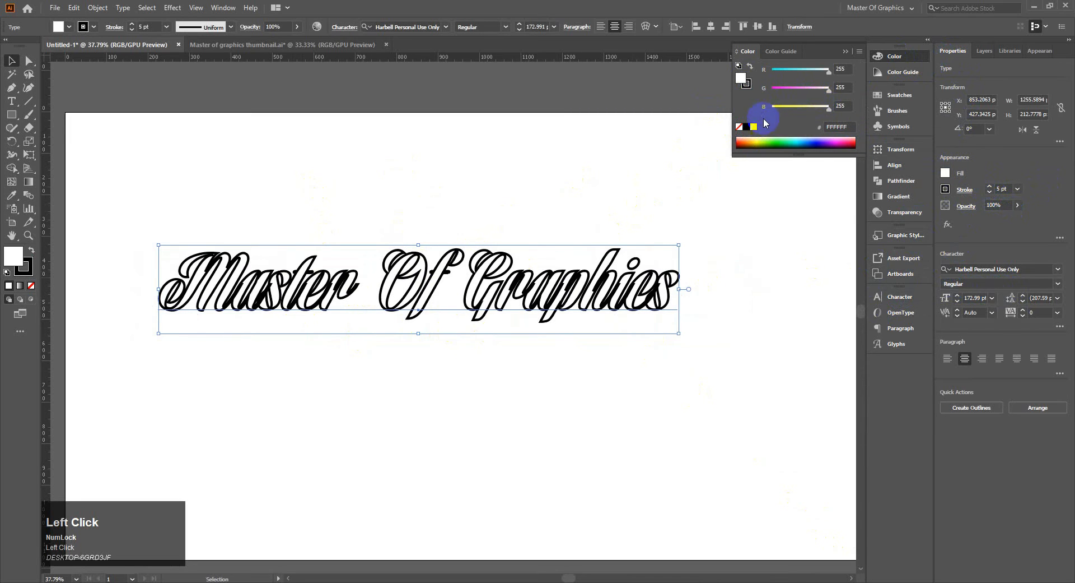
left_click(747, 127)
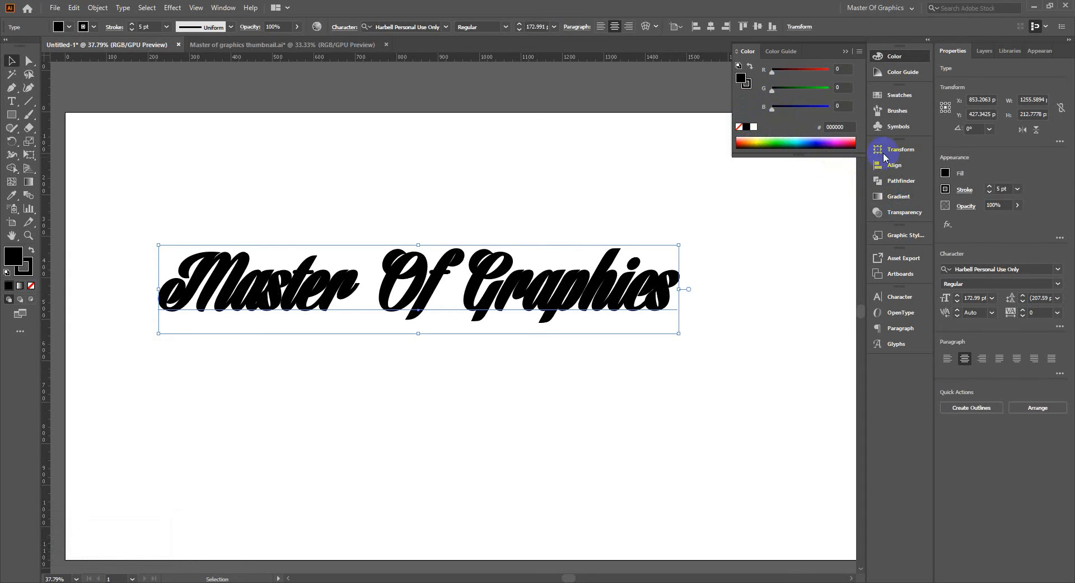
left_click(753, 126)
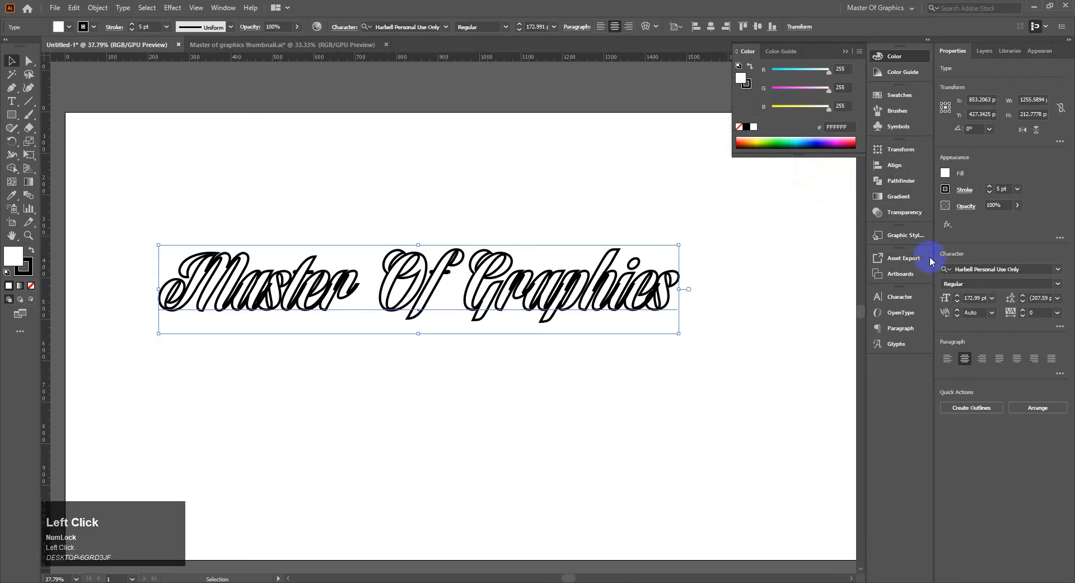
- Reduce the text's stroke weight to 2 pt
left_click(990, 192)
left_click(990, 192)
left_click(990, 192)
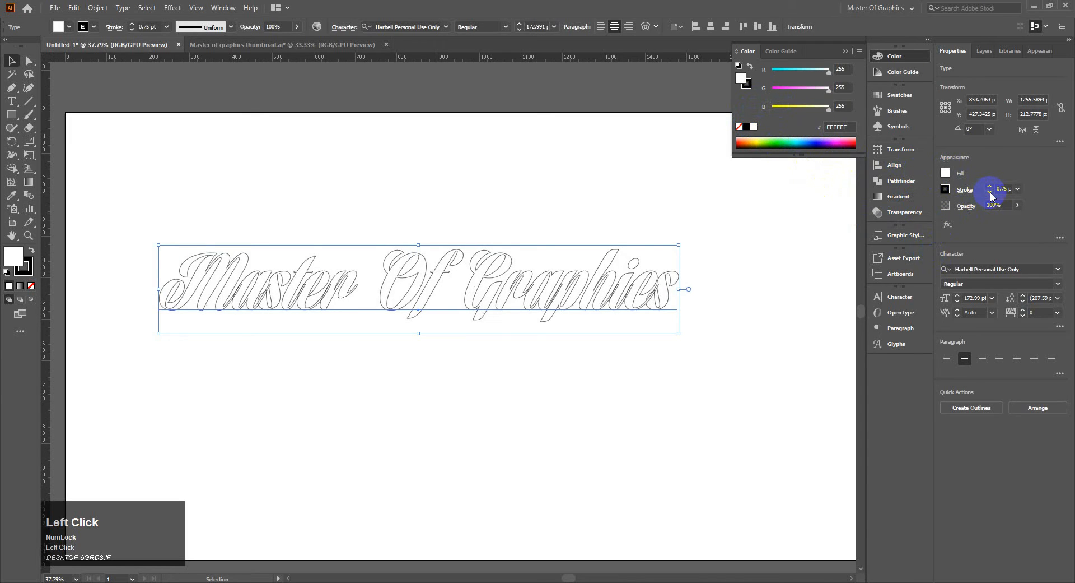
left_click(990, 189)
left_click(989, 188)
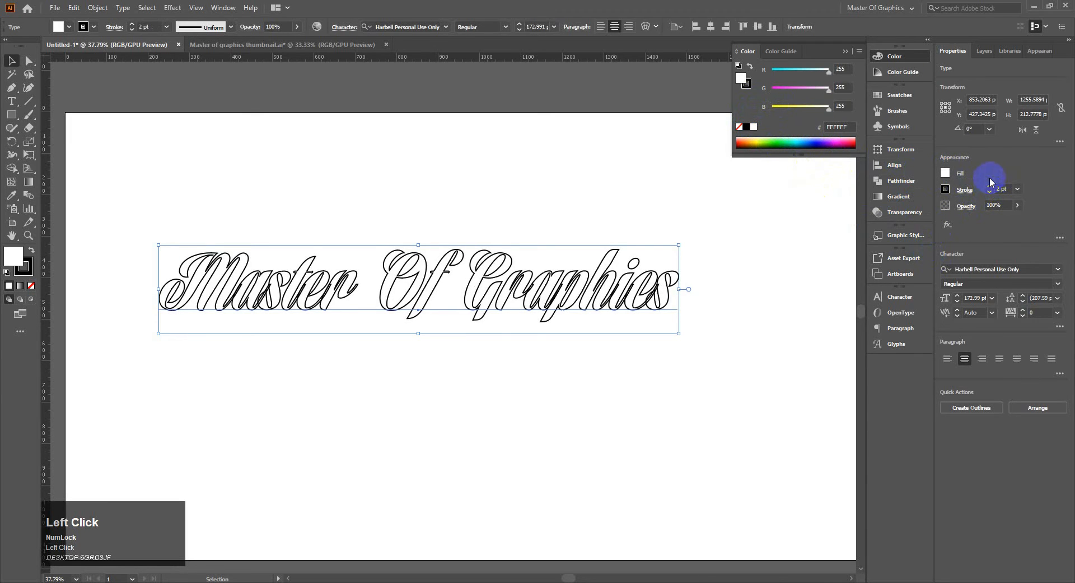
- Show the appearance attributes and try moving the default stroke beneath the fill with nothing selected
left_click(1031, 51)
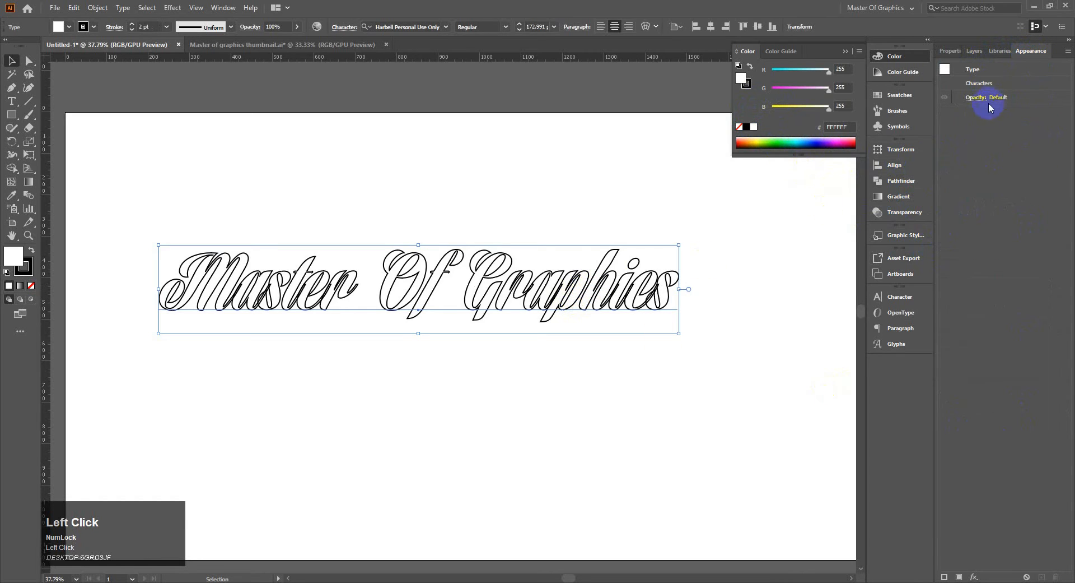
left_click(756, 399)
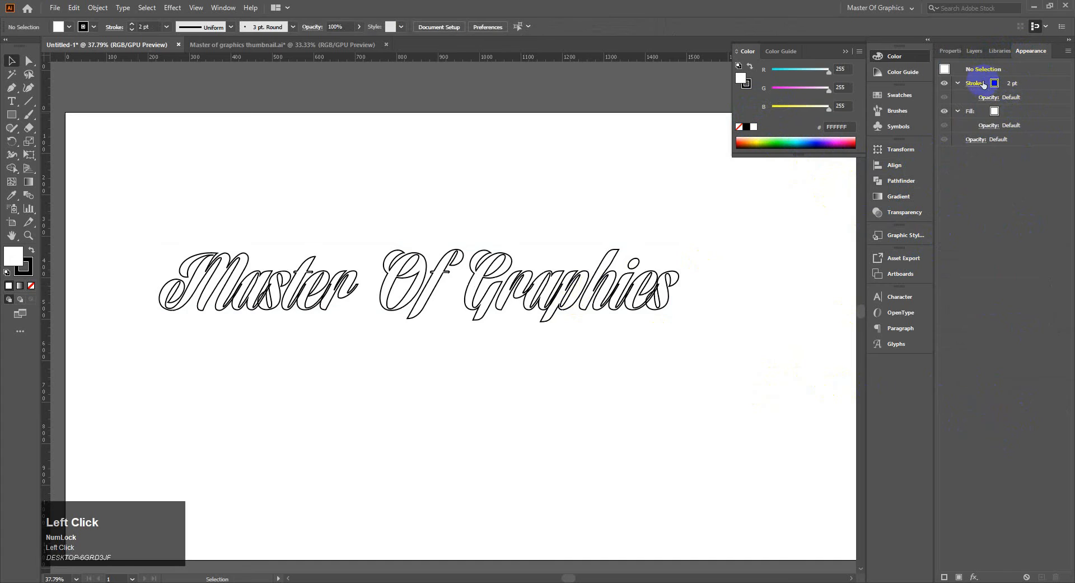
left_click(984, 84)
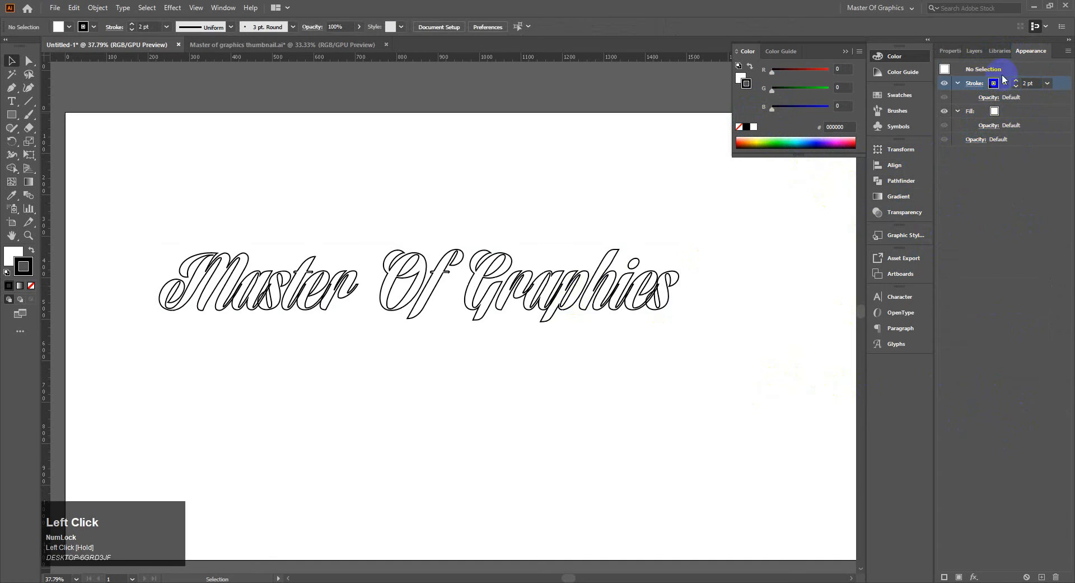
left_click(958, 83)
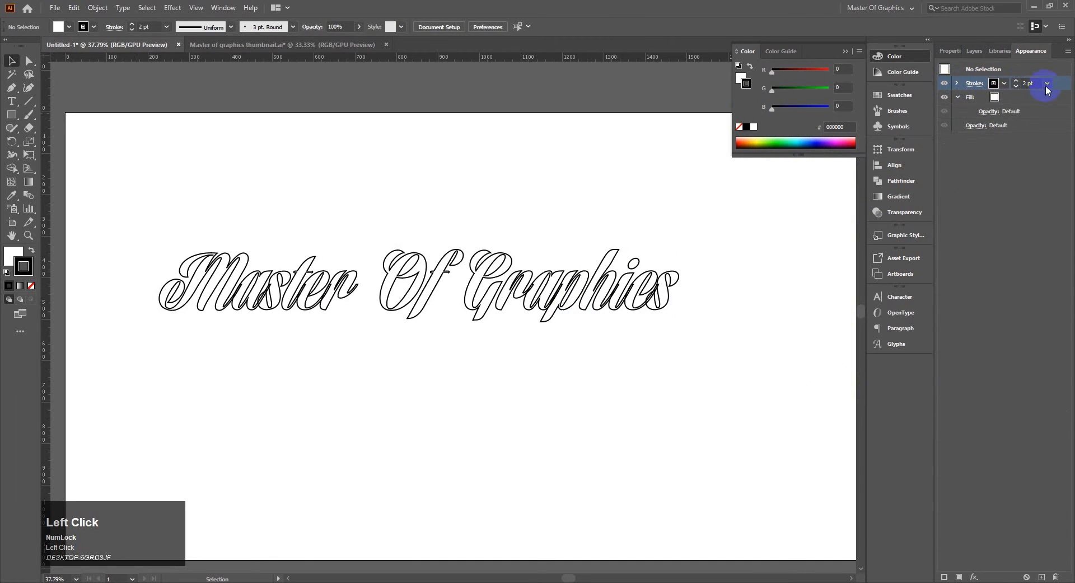
left_click_drag(1066, 86, 1067, 125)
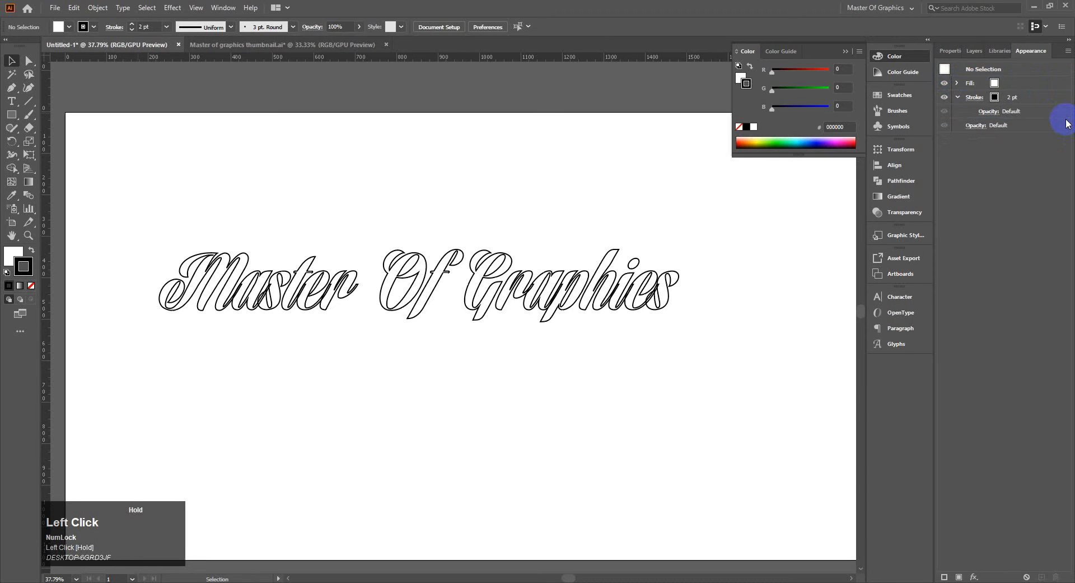
left_click(599, 303)
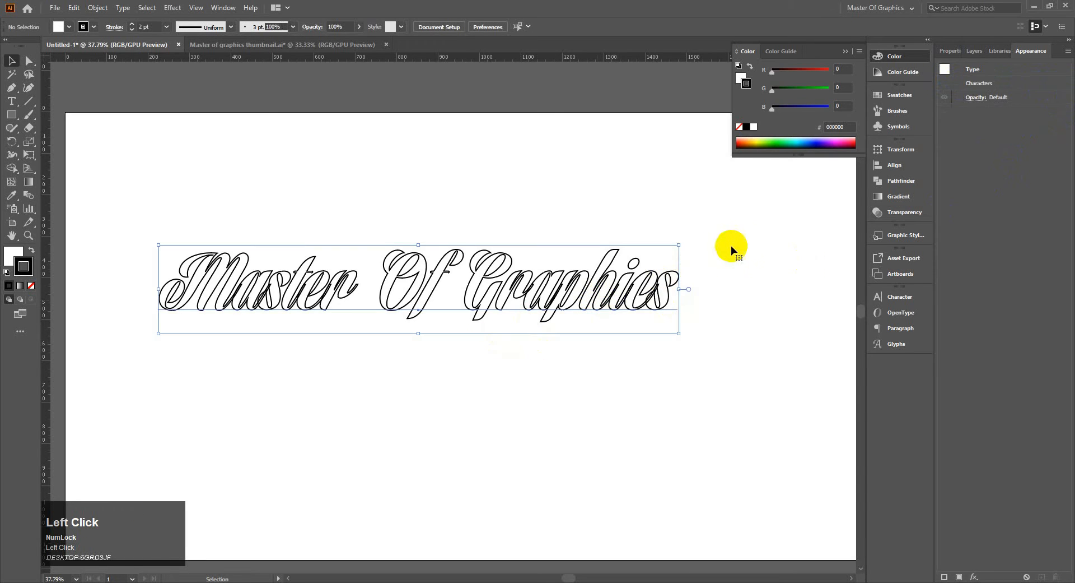
- Try reducing the default stroke weight to 1 pt with nothing selected, and reselect the text
left_click(640, 201)
left_click(984, 84)
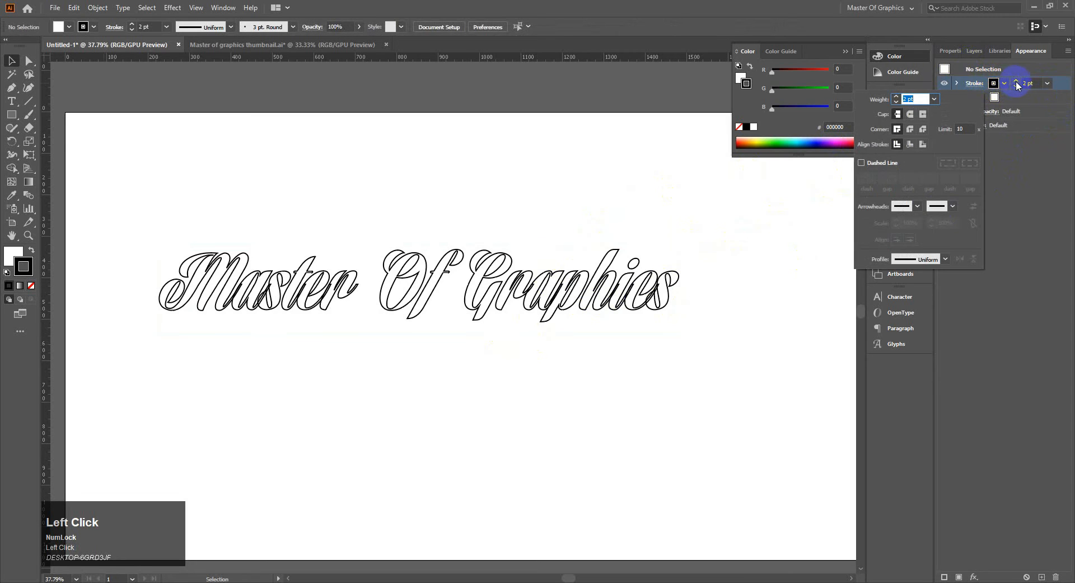
left_click(1018, 85)
left_click(667, 270)
left_click(984, 84)
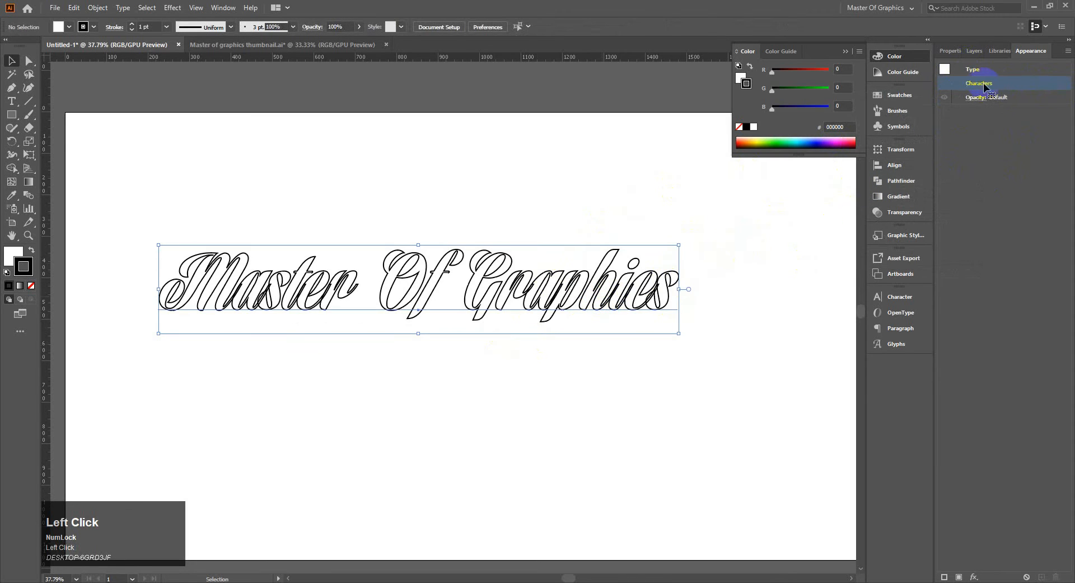
left_click(976, 97)
left_click(838, 89)
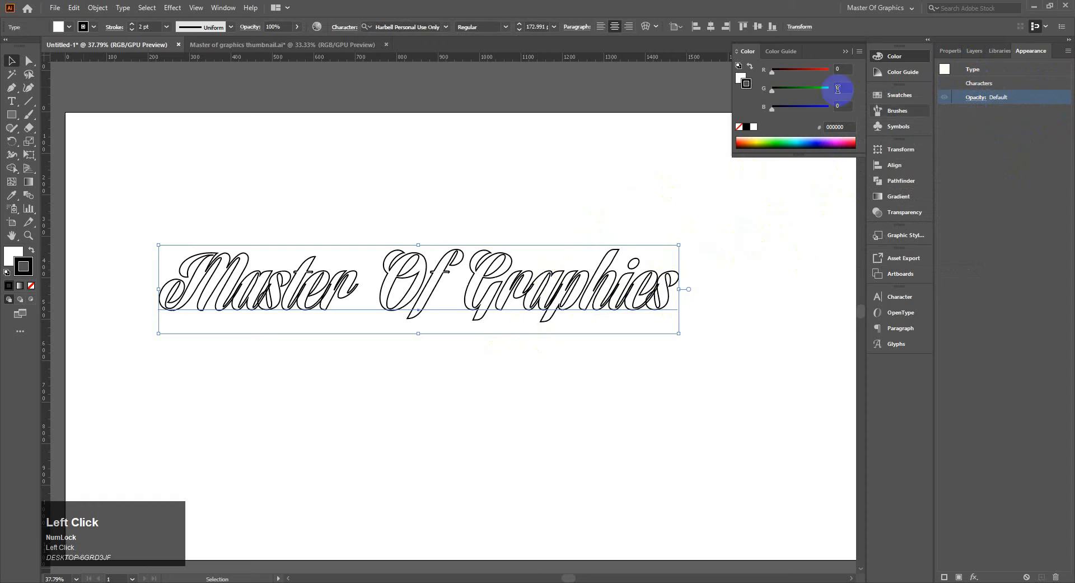
- Try the text with no fill and with a black fill, and return it to a white fill
left_click(741, 89)
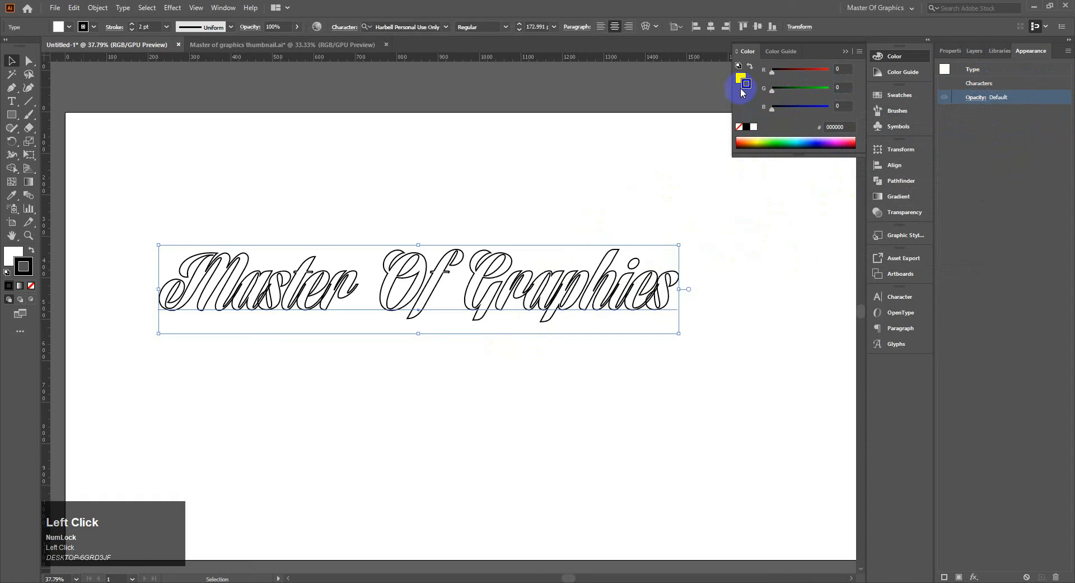
left_click(740, 128)
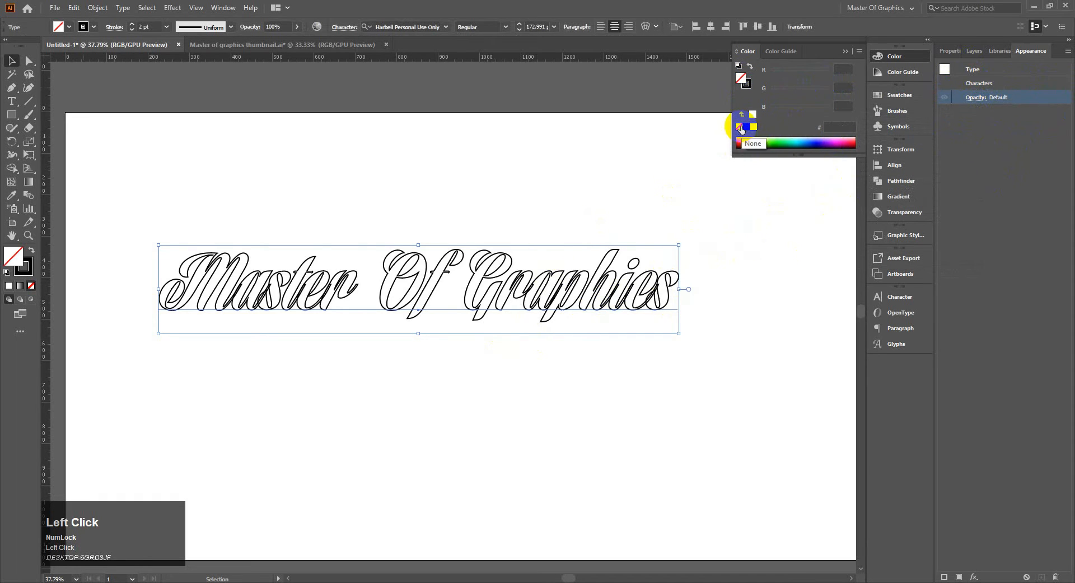
left_click(746, 127)
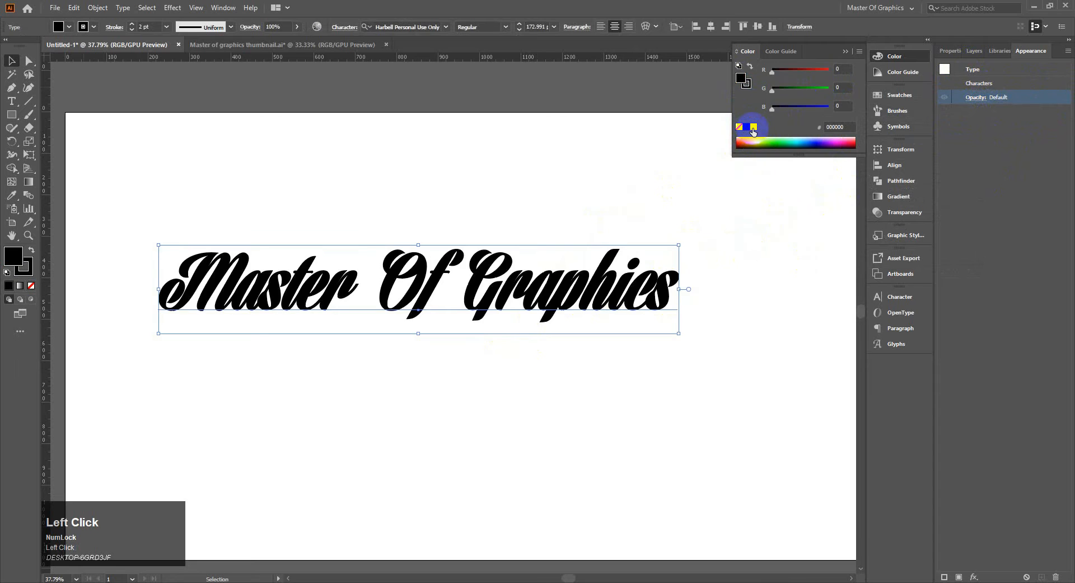
left_click(754, 128)
left_click(740, 72)
- Reapply the black stroke to the text's characters and set its weight to 3 pt
left_click(750, 85)
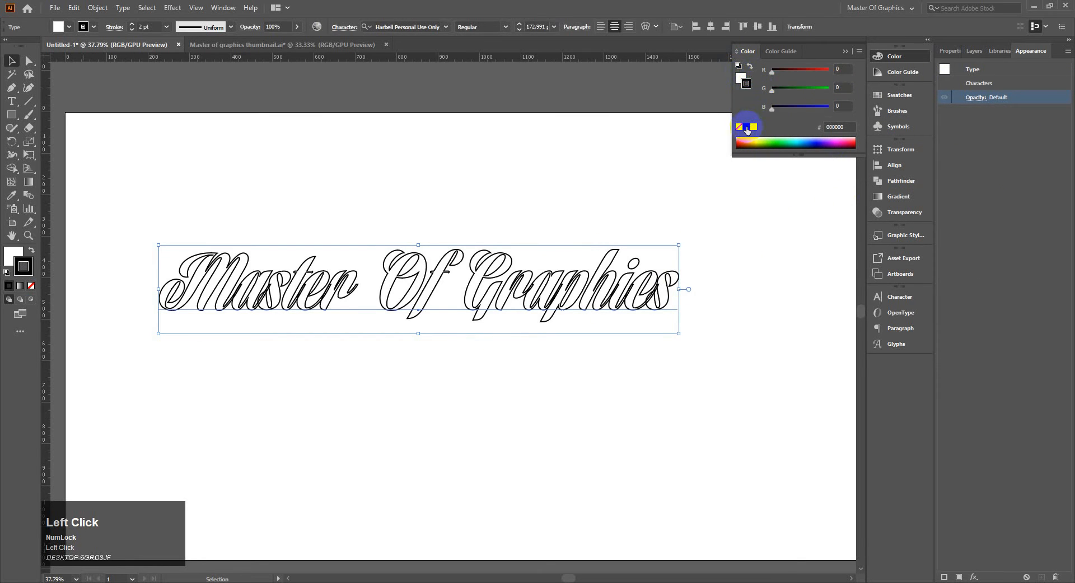
left_click(740, 127)
left_click(746, 127)
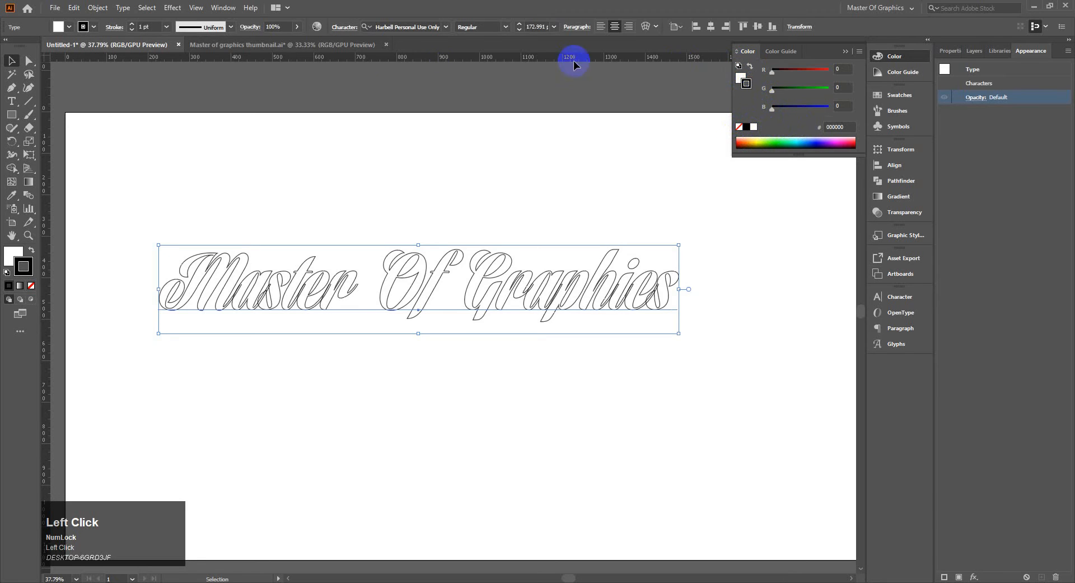
left_click(133, 25)
left_click(133, 25)
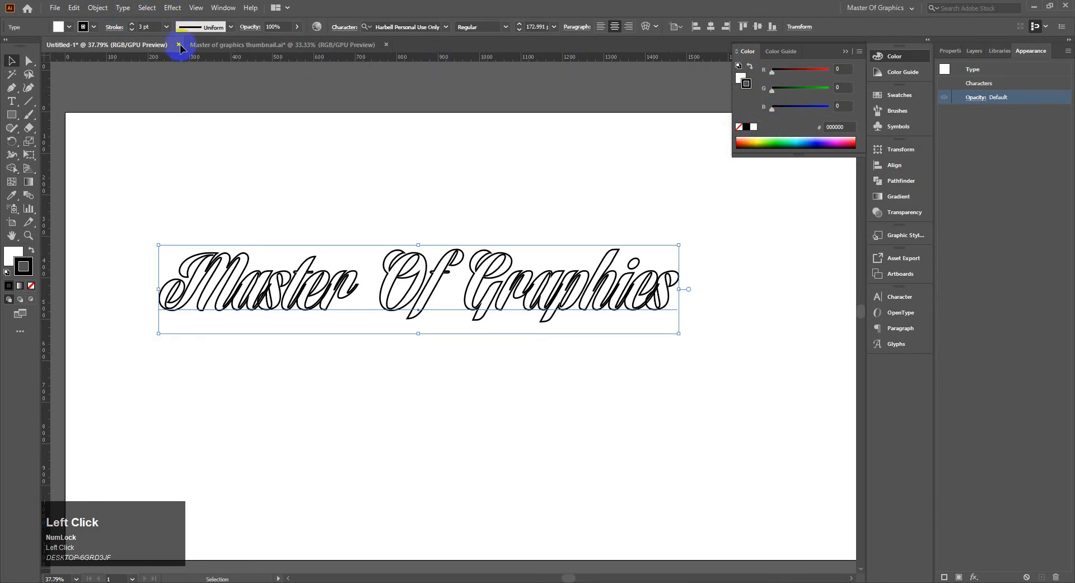
- Add a new stroke to the whole type object and place it beneath the Characters entry in the appearance order
left_click(968, 71)
left_click(960, 130)
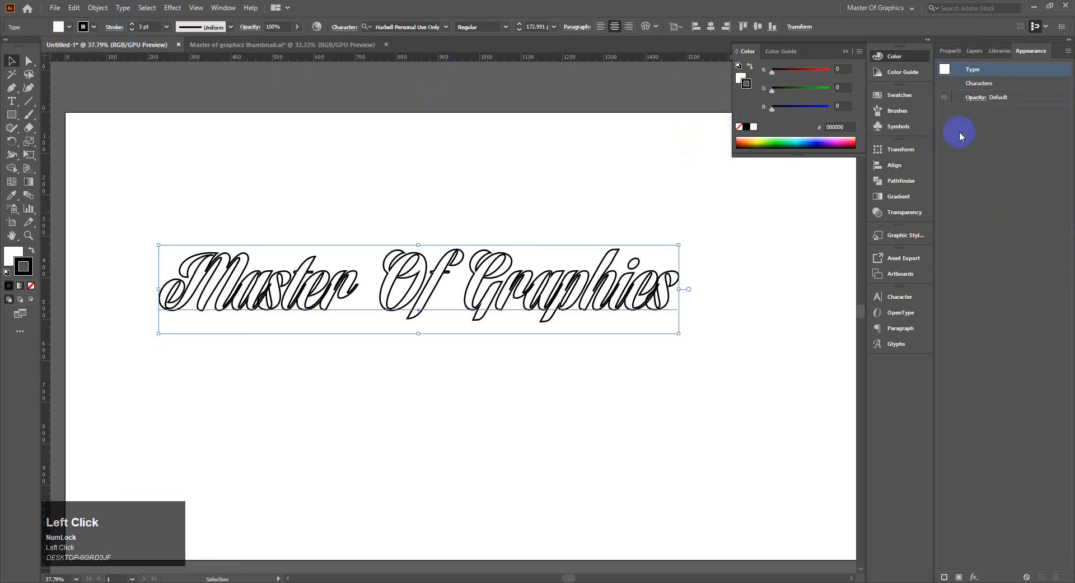
left_click(969, 68)
right_click(968, 73)
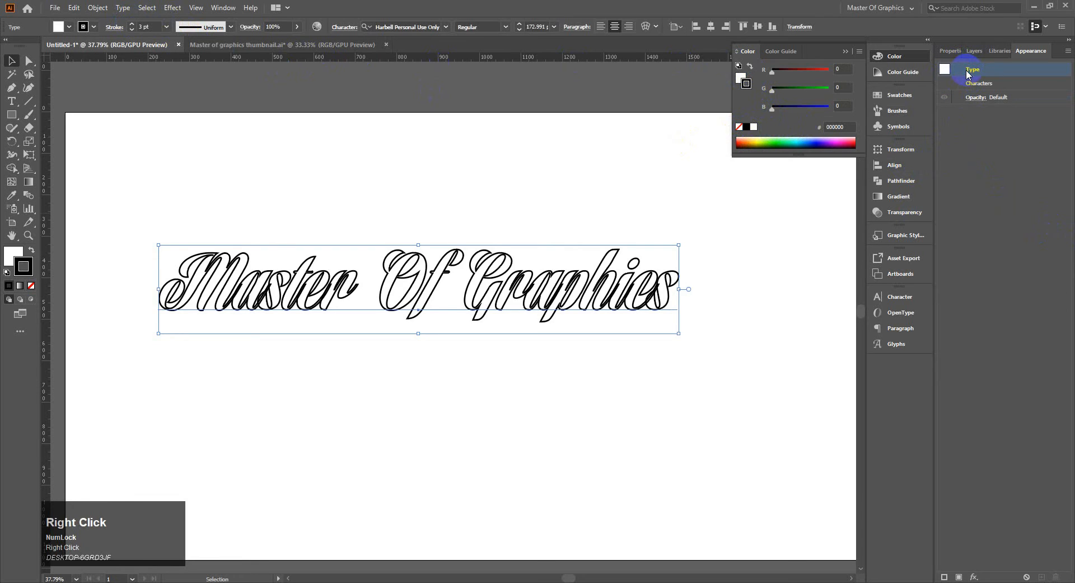
left_click(946, 576)
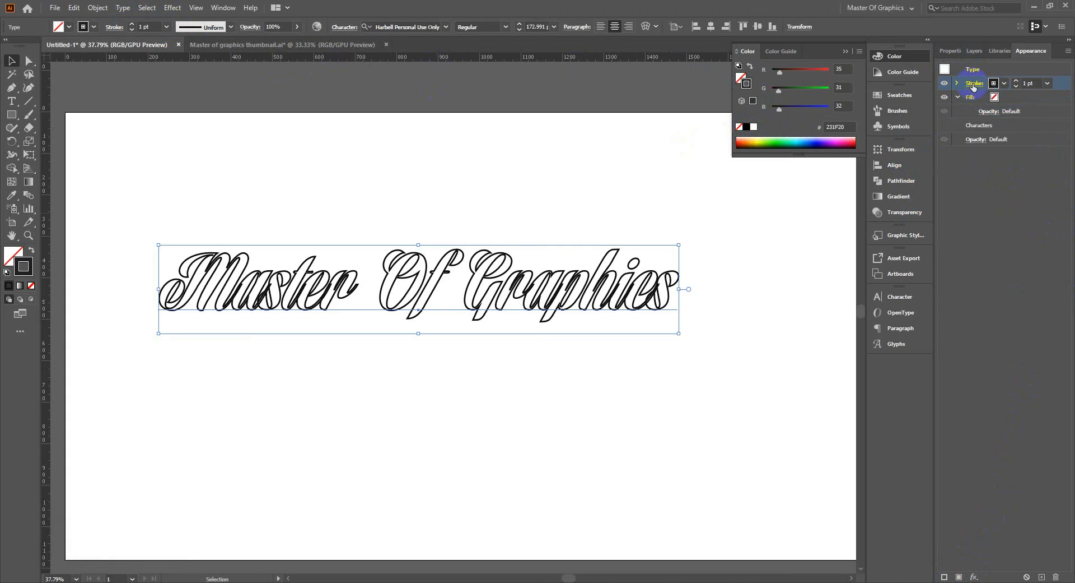
left_click_drag(965, 96, 976, 139)
left_click_drag(1045, 85, 1062, 132)
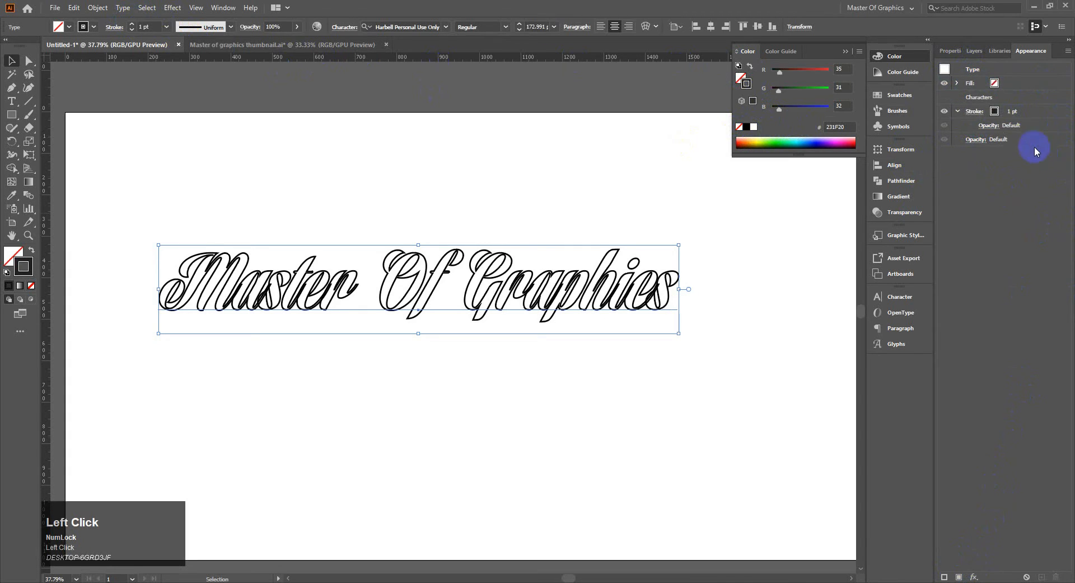
- Set the type object's added fill to white and its added stroke weight to 27 pt
left_click(994, 84)
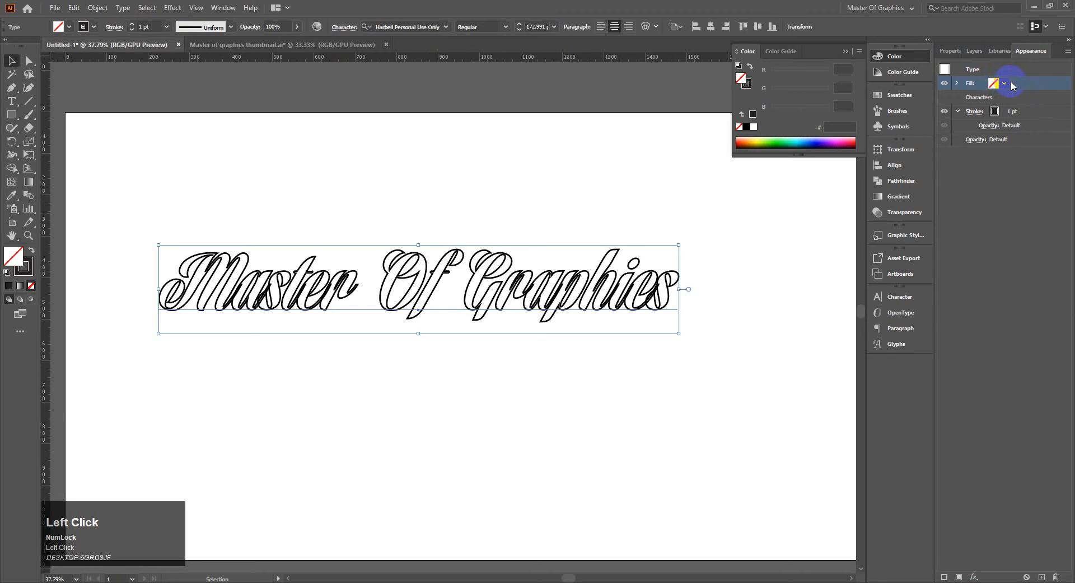
left_click(1006, 84)
left_click(902, 103)
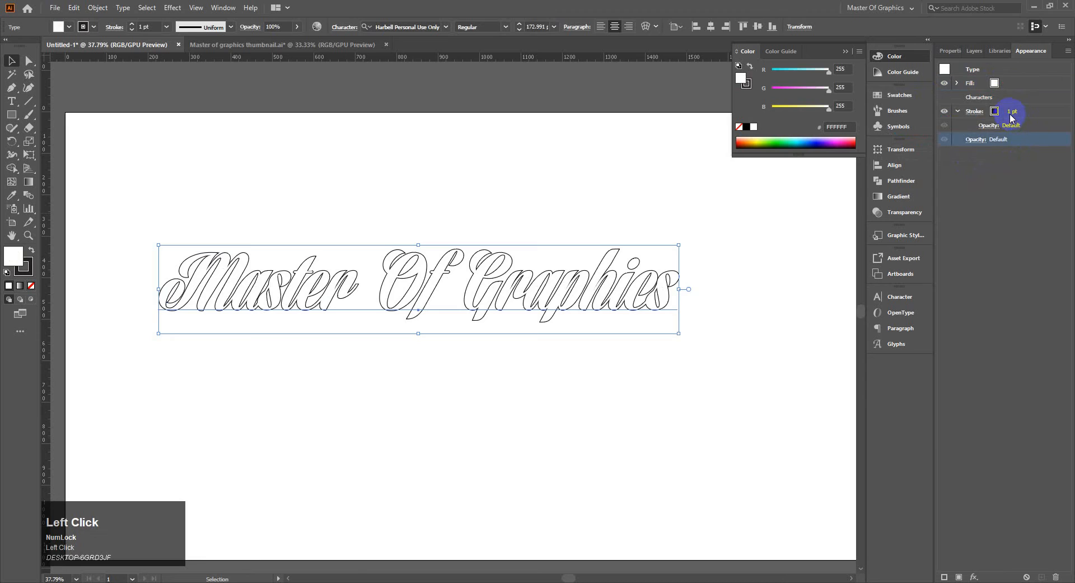
left_click(988, 112)
left_click_drag(1016, 111, 1015, 111)
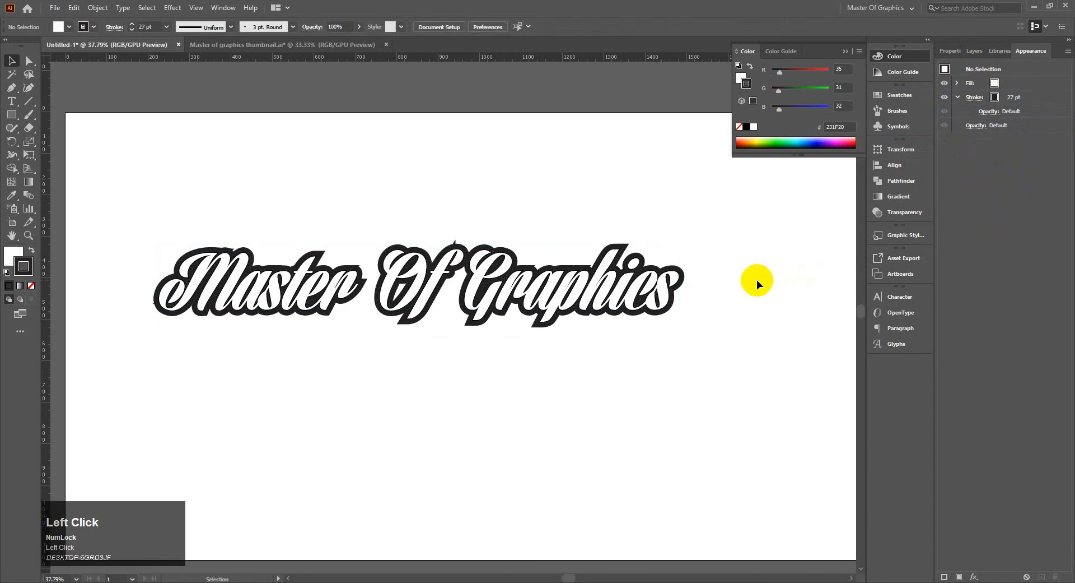
- Remove the spaces between the three words of the text
double_click(381, 276)
key("BackSpace")
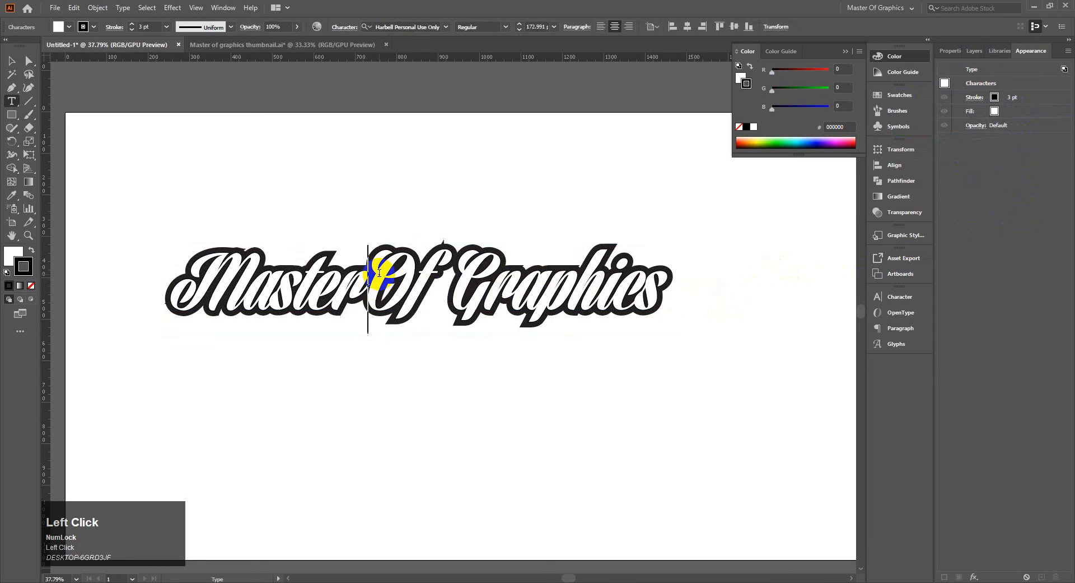
double_click(460, 268)
left_click(460, 268)
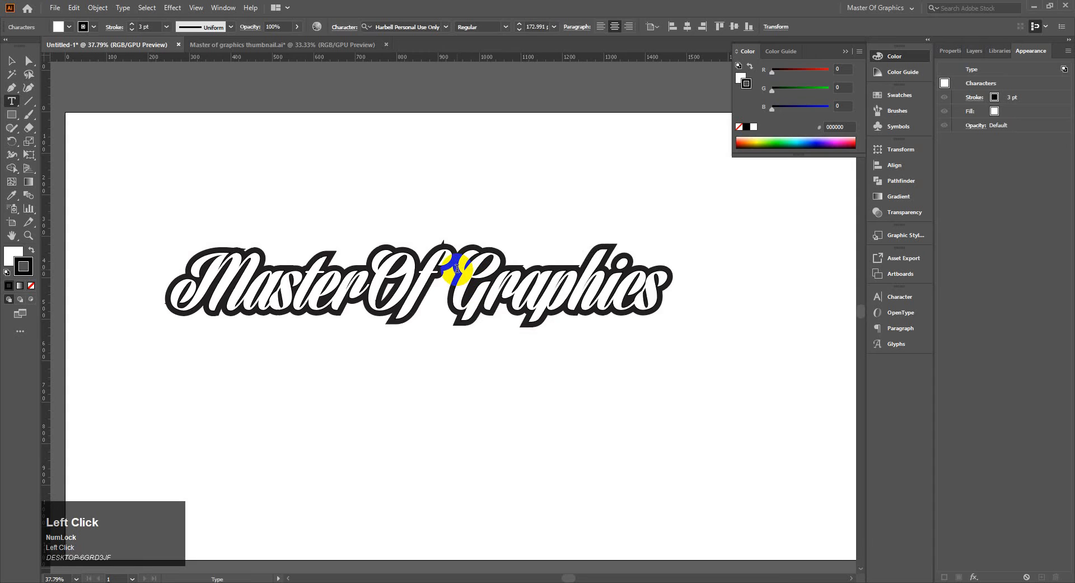
key("BackSpace")
key("Escape")
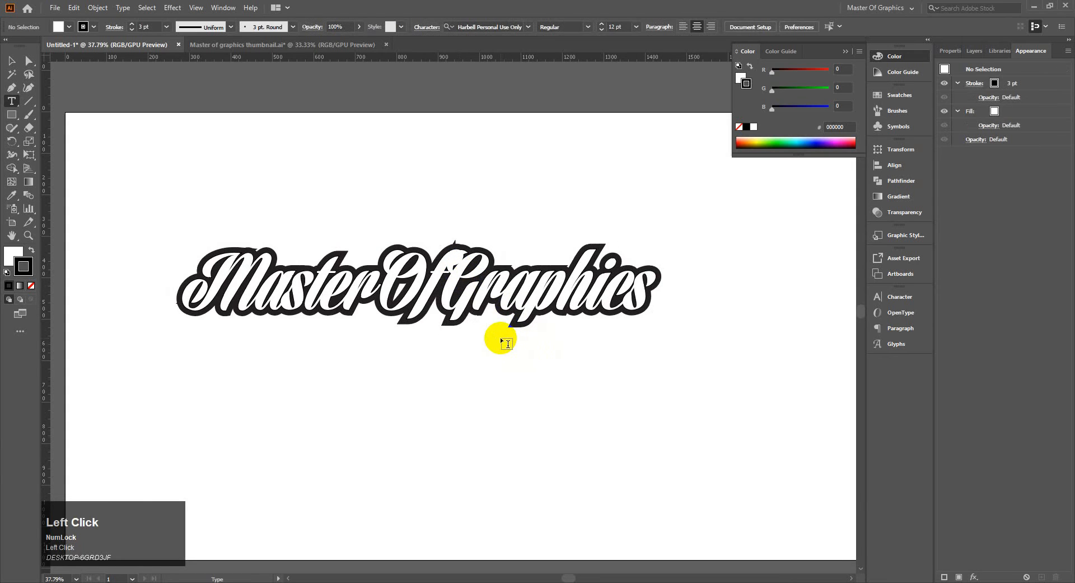
- Replace the capital O and G with lowercase letters so the text reads Masterofgraphics
left_click(446, 287)
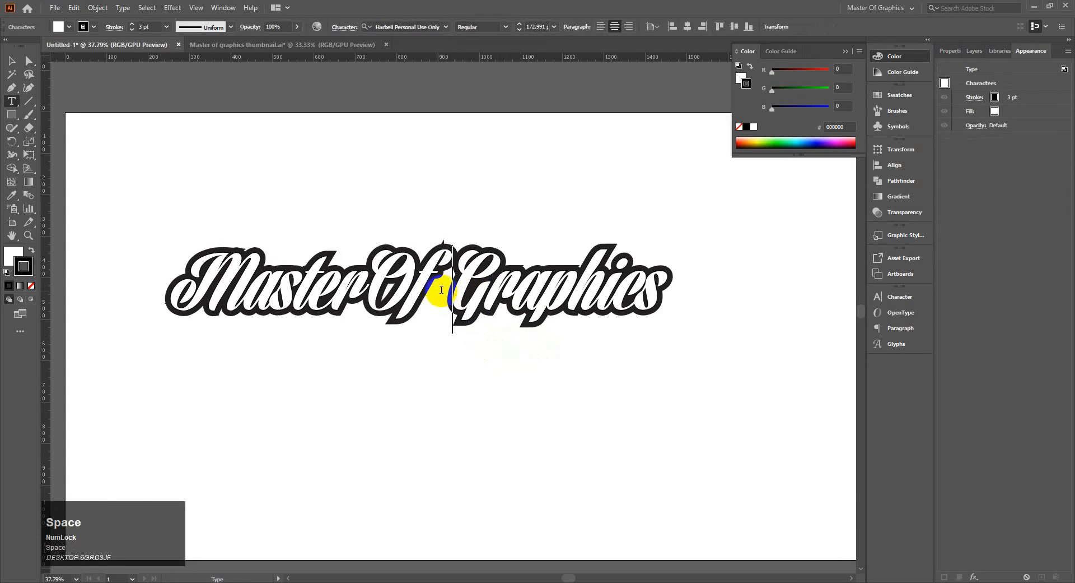
key("BackSpace")
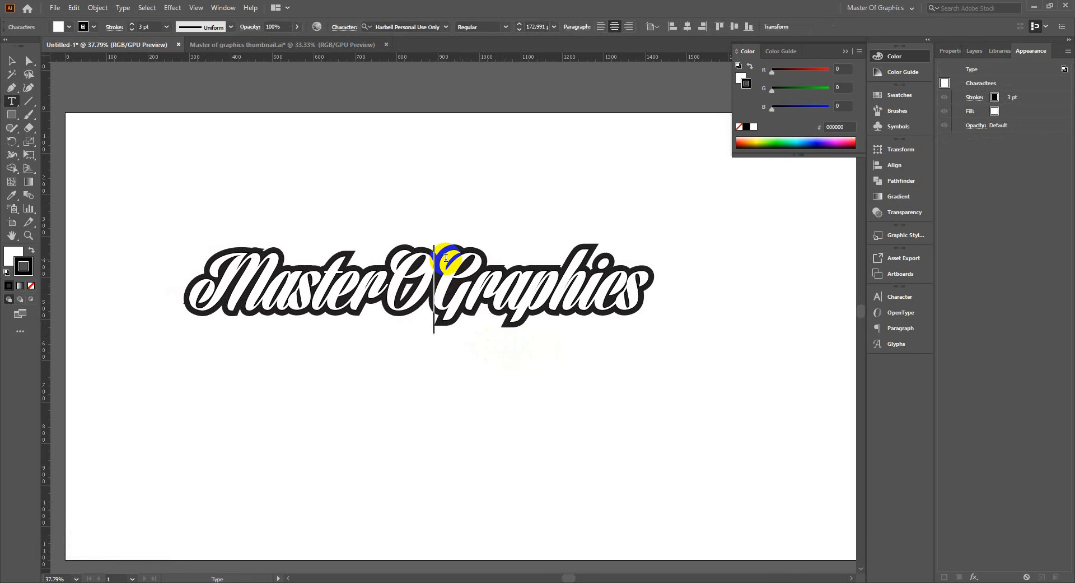
key("BackSpace")
type("o")
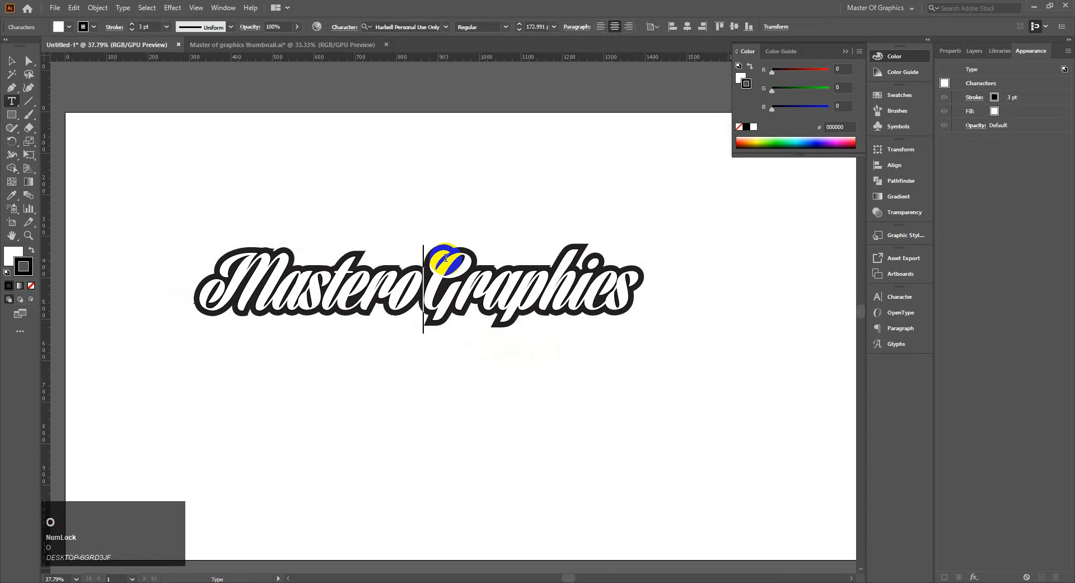
type("f")
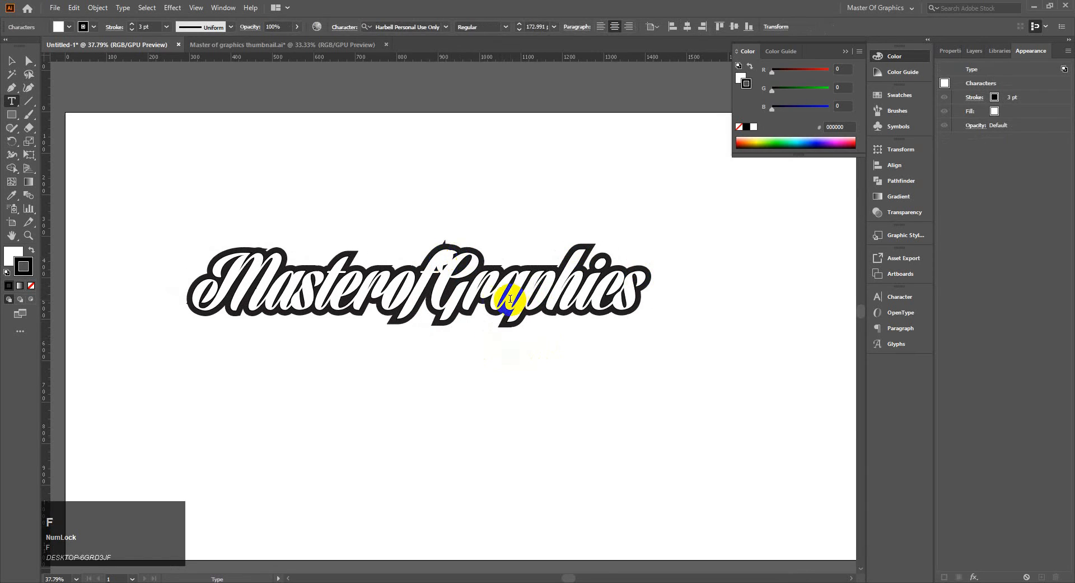
triple_click(462, 292)
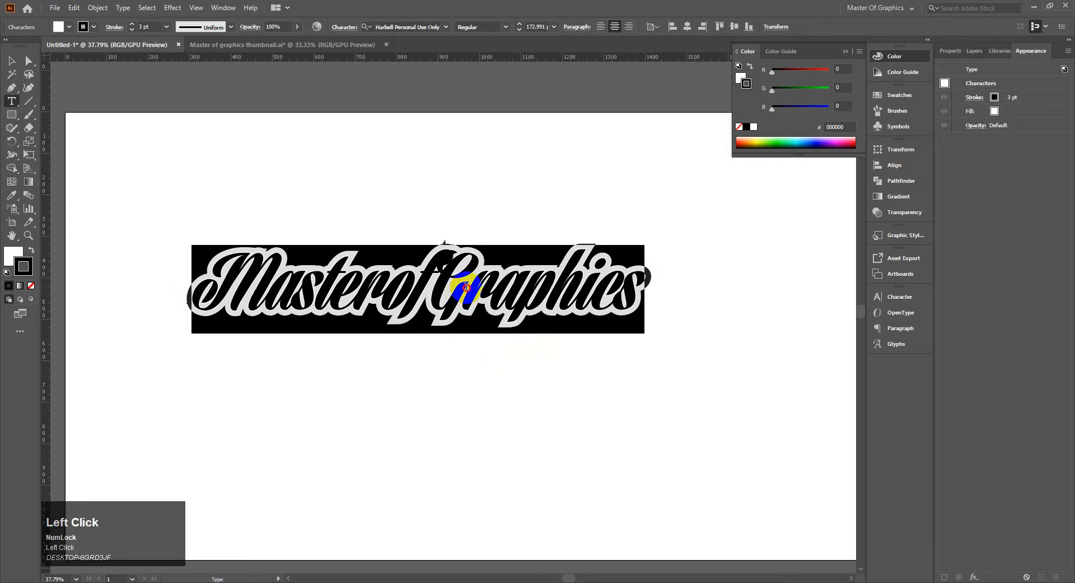
left_click(470, 284)
type("g")
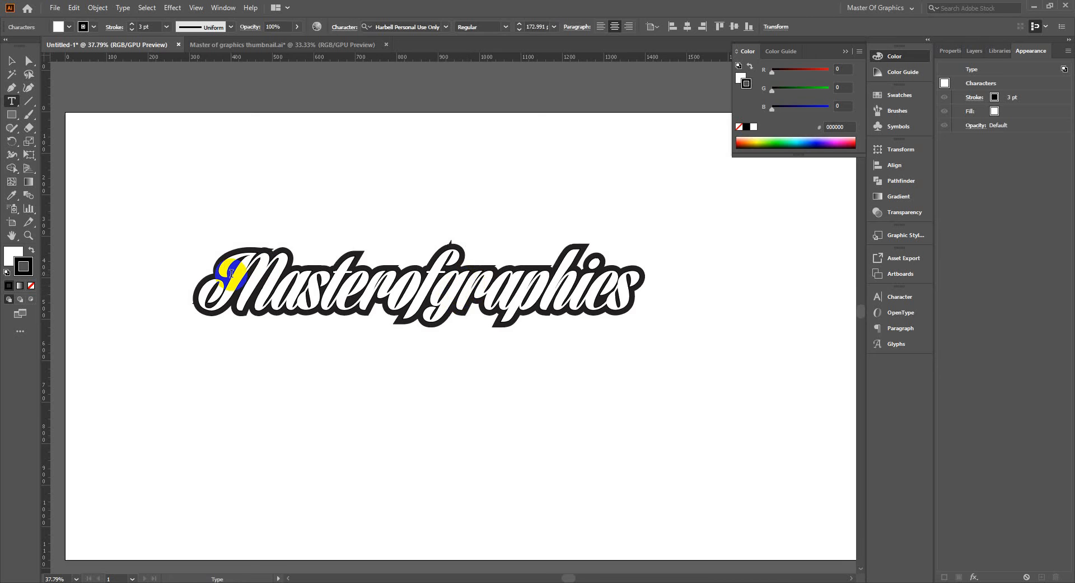
- Dock the Stroke panel with the collapsed panels and set the type object's stroke corners to Round Join
left_click(11, 61)
left_click(287, 168)
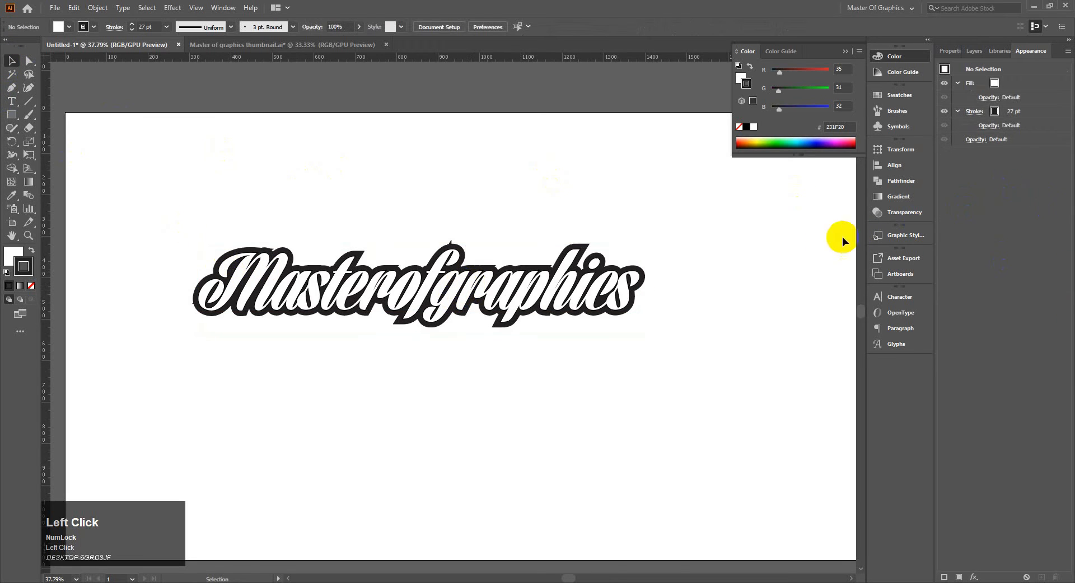
left_click(620, 288)
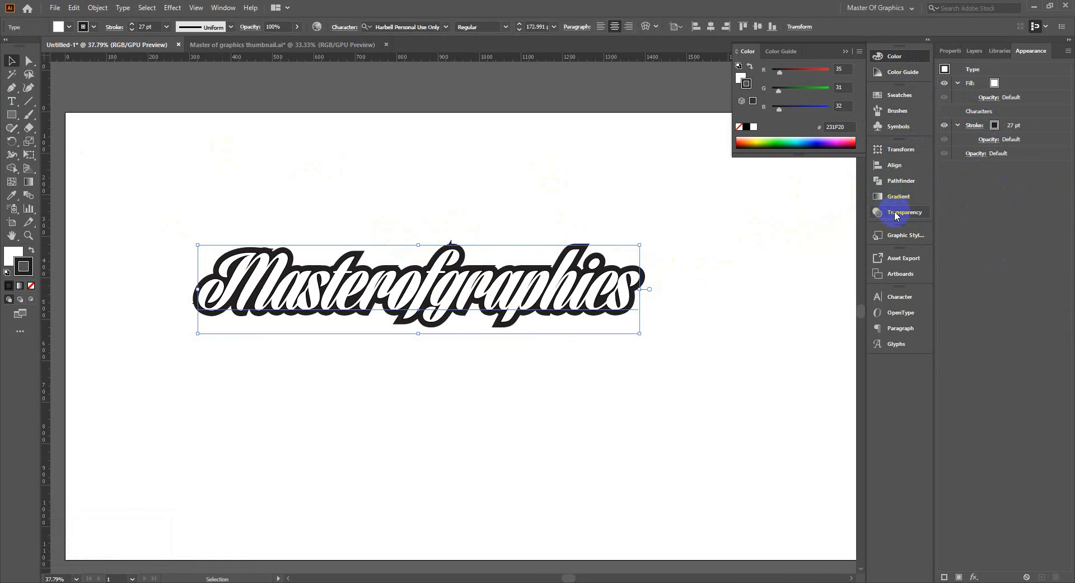
left_click(224, 8)
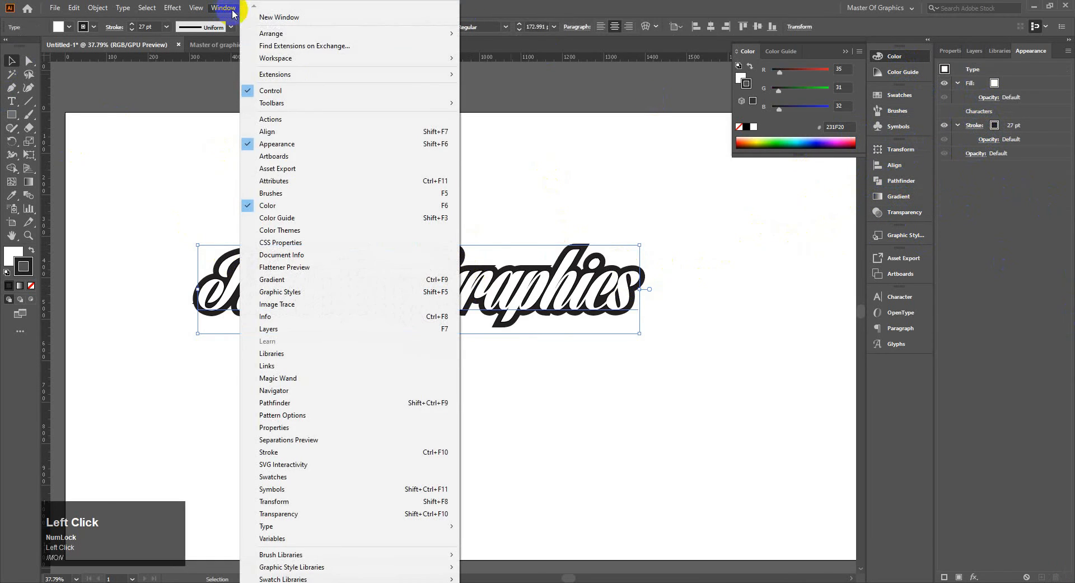
left_click(308, 450)
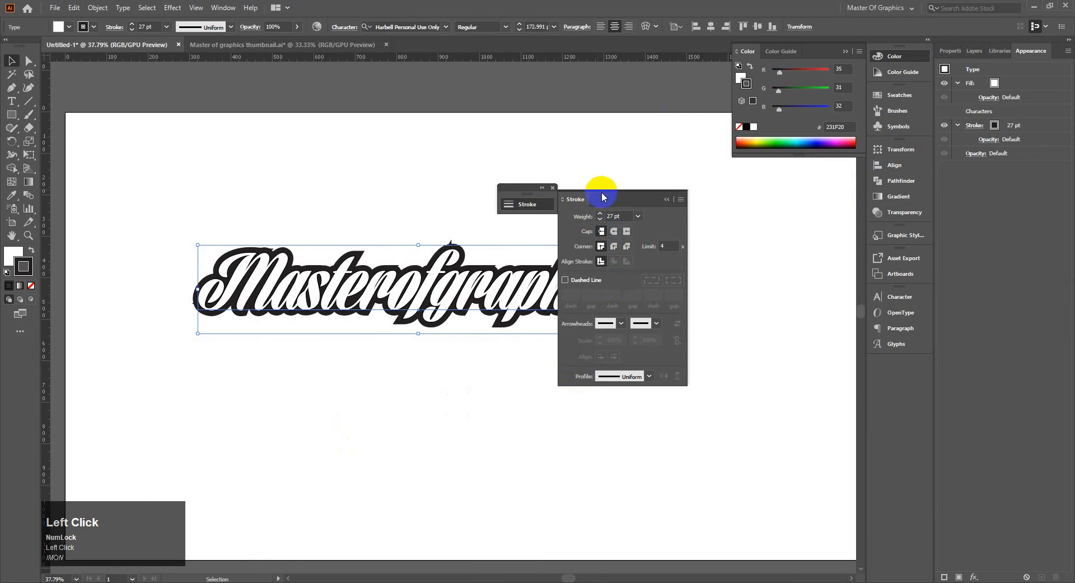
left_click_drag(602, 196, 884, 363)
left_click(889, 367)
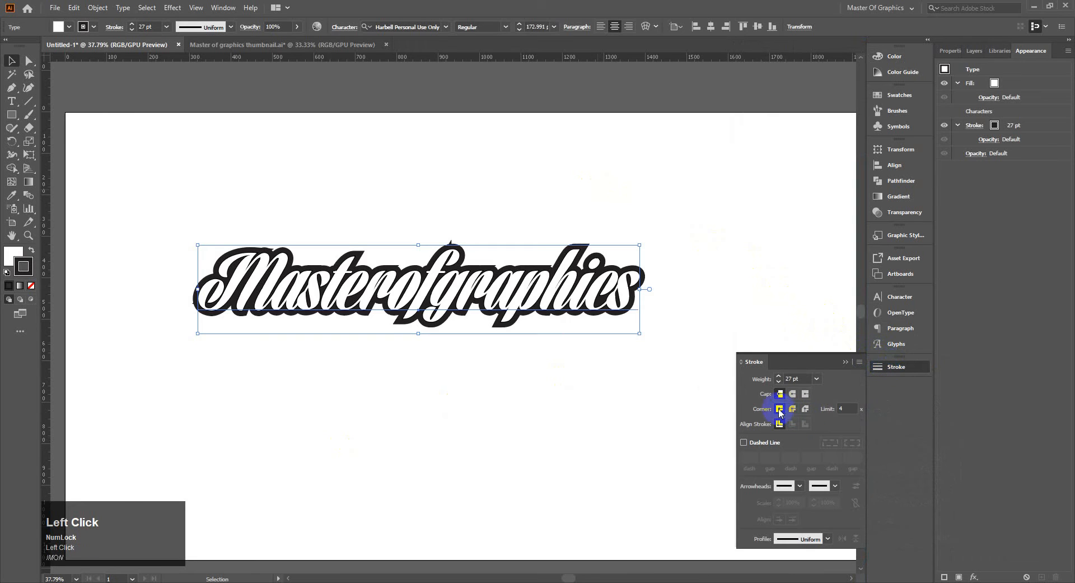
left_click(793, 409)
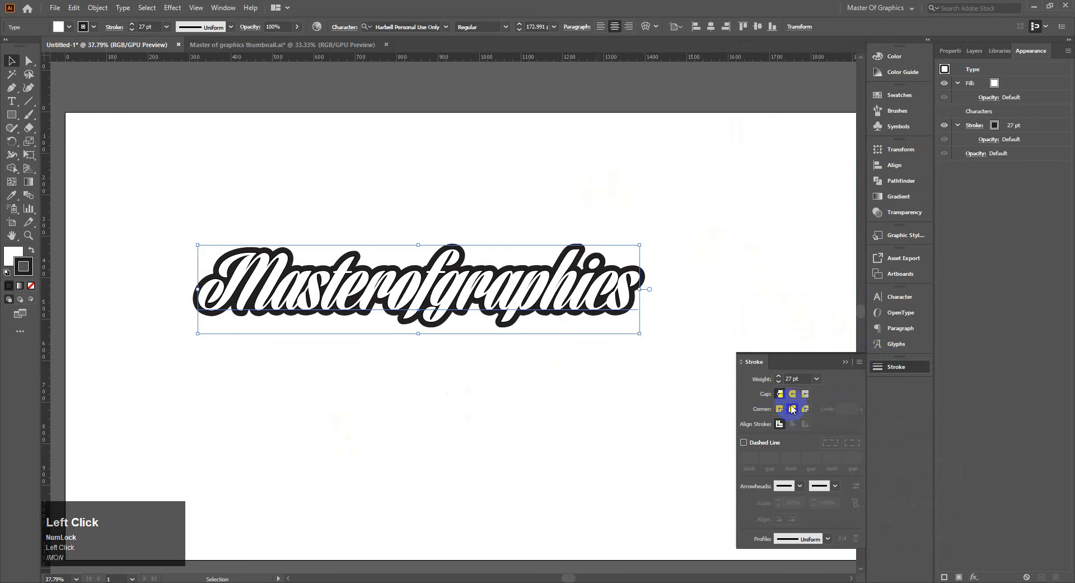
left_click(705, 250)
- Add another stroke to the type object and place it beneath the white fill, above the Characters entry
left_click(536, 271)
left_click(1070, 56)
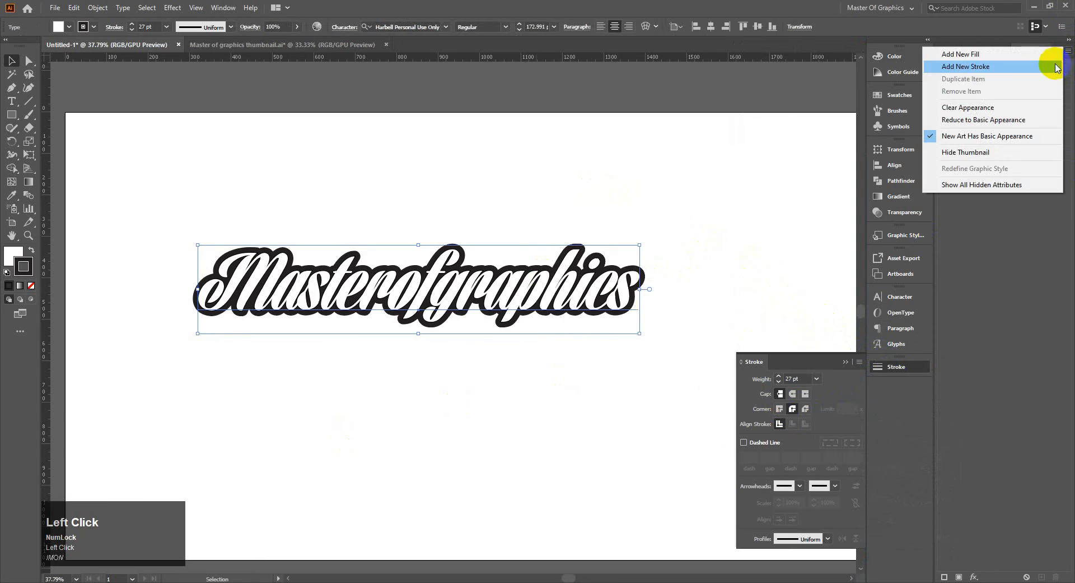
left_click(1046, 67)
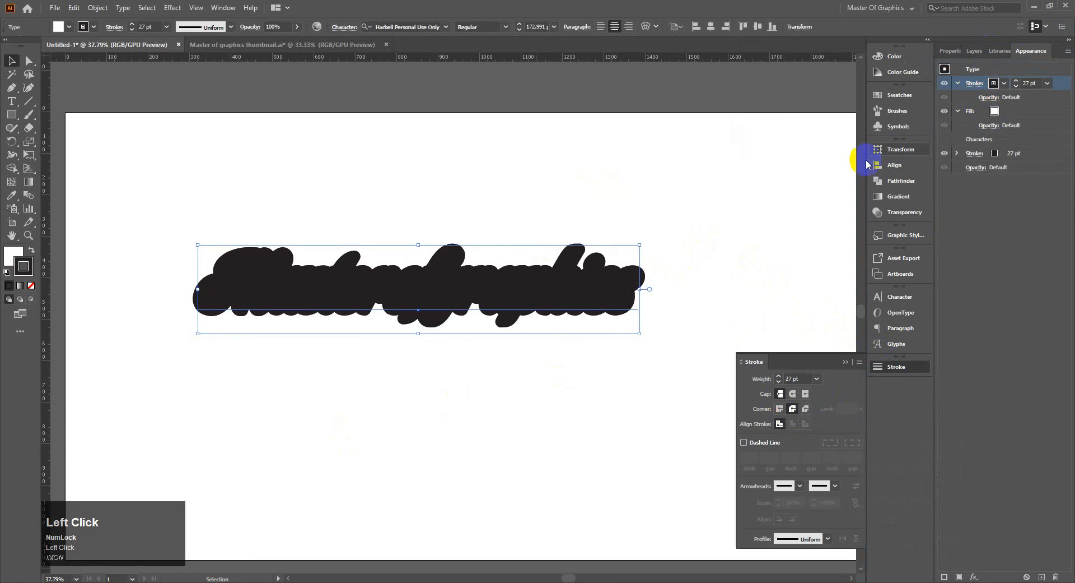
left_click(1005, 84)
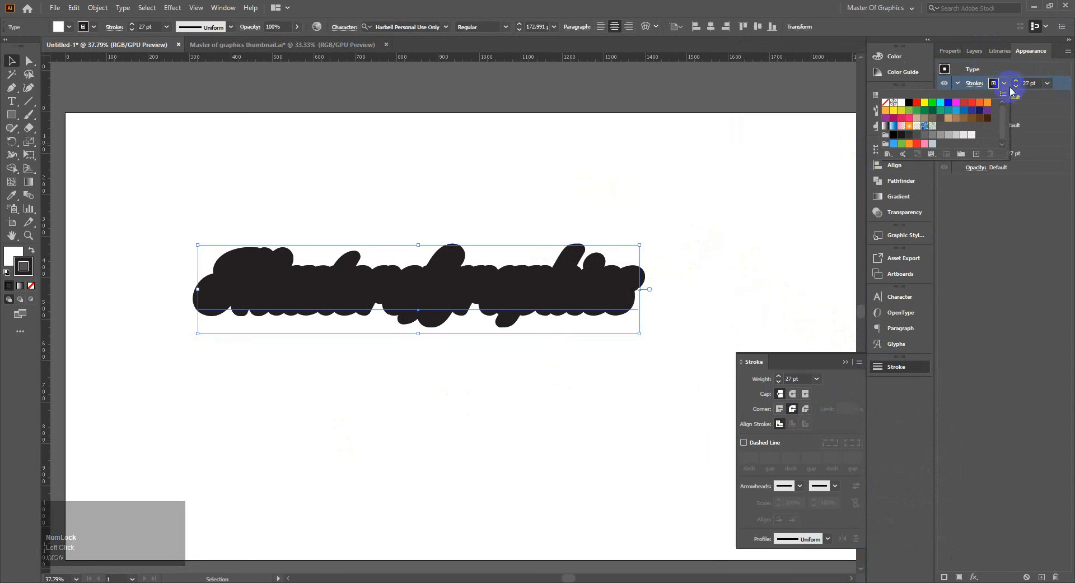
left_click(1064, 96)
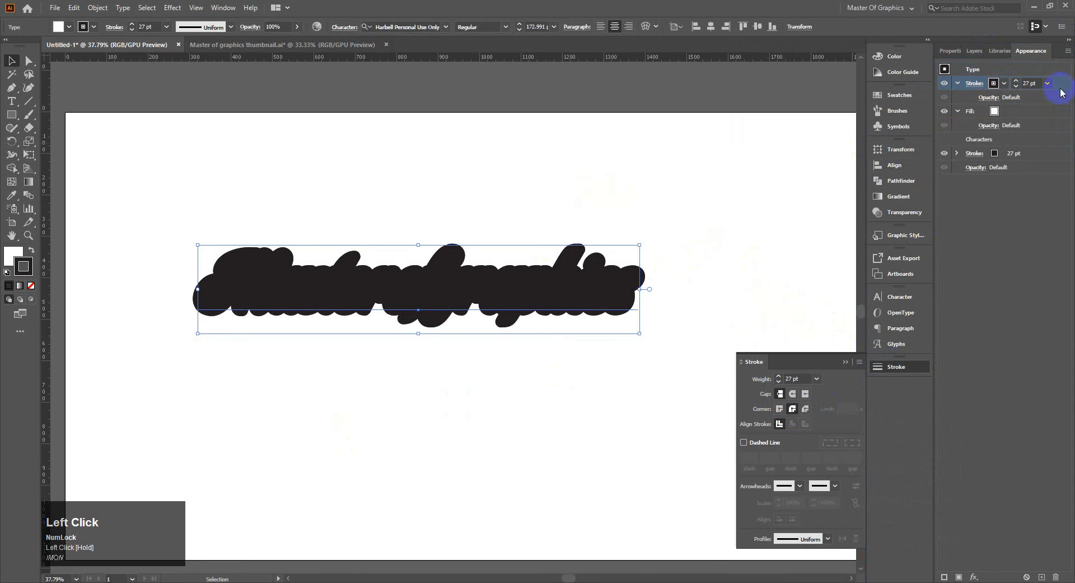
left_click_drag(1062, 92, 1058, 131)
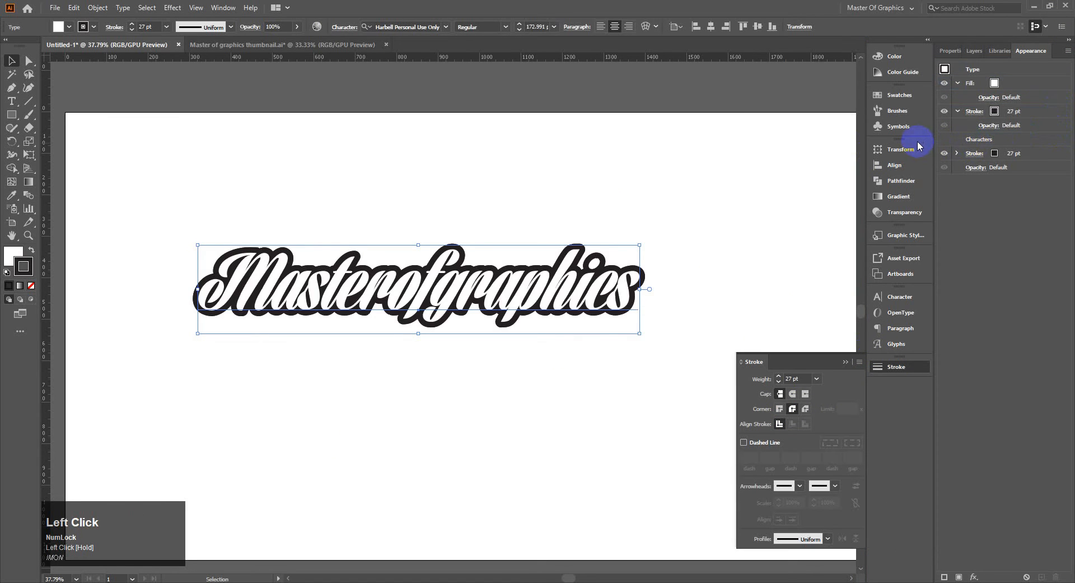
- Colour the stroke directly beneath the white fill red and set its weight to 34 pt
left_click(1019, 113)
left_click(994, 111)
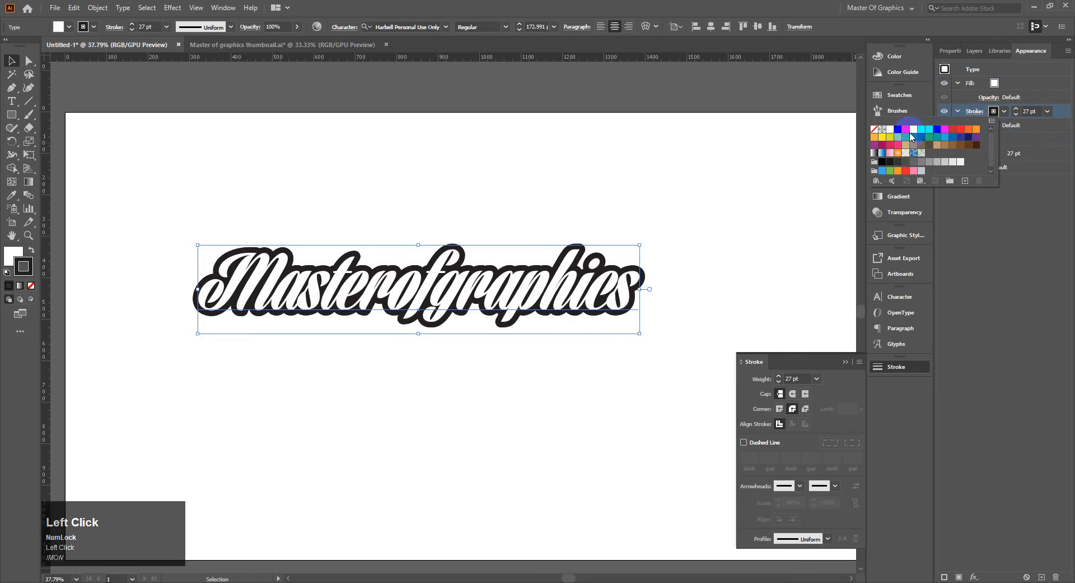
left_click(904, 129)
left_click(1015, 112)
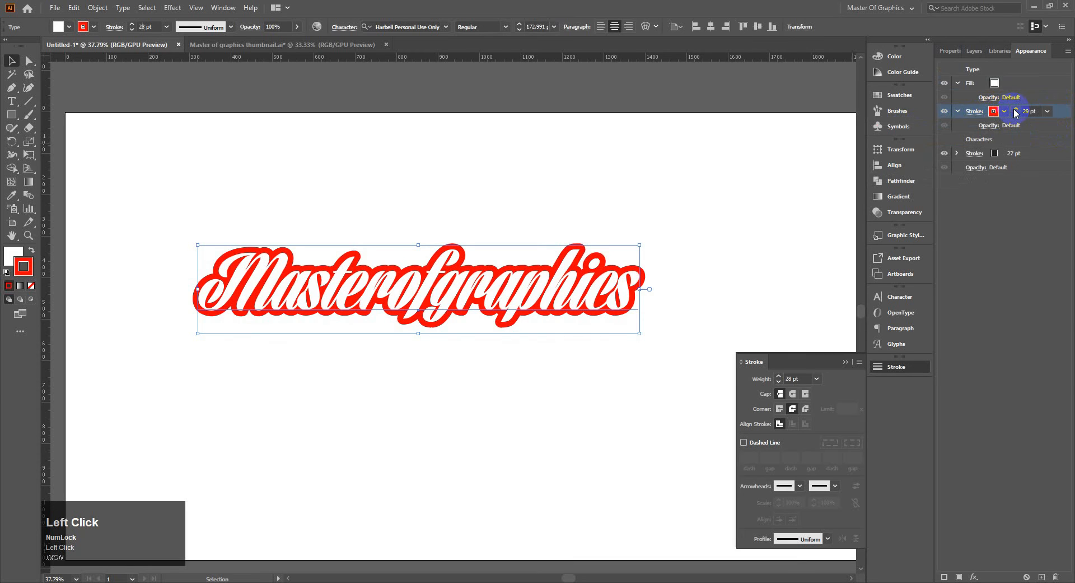
left_click(1016, 109)
left_click(1015, 110)
left_click(1016, 110)
left_click(1015, 110)
left_click(1015, 110)
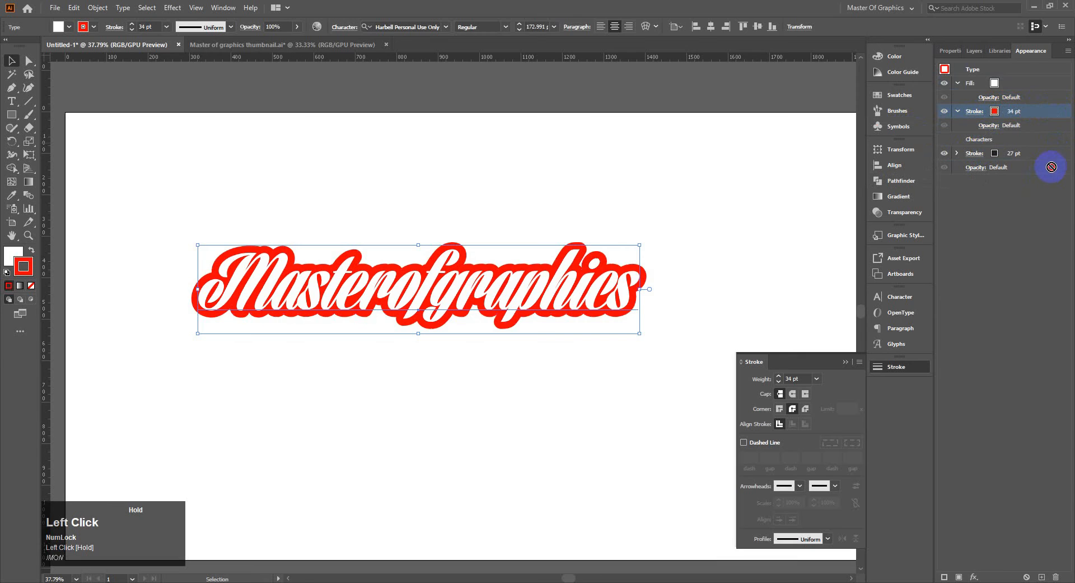
- Move the red stroke beneath the black stroke in the appearance order and raise its weight to 49 pt
left_click_drag(1053, 165, 1052, 167)
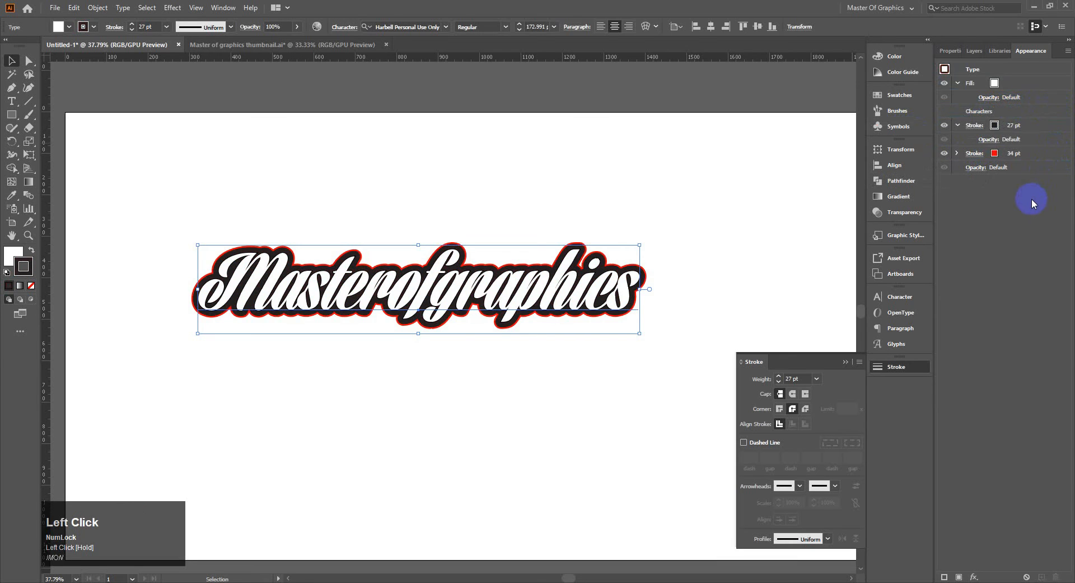
left_click(1002, 156)
left_click(1017, 151)
left_click(1017, 151)
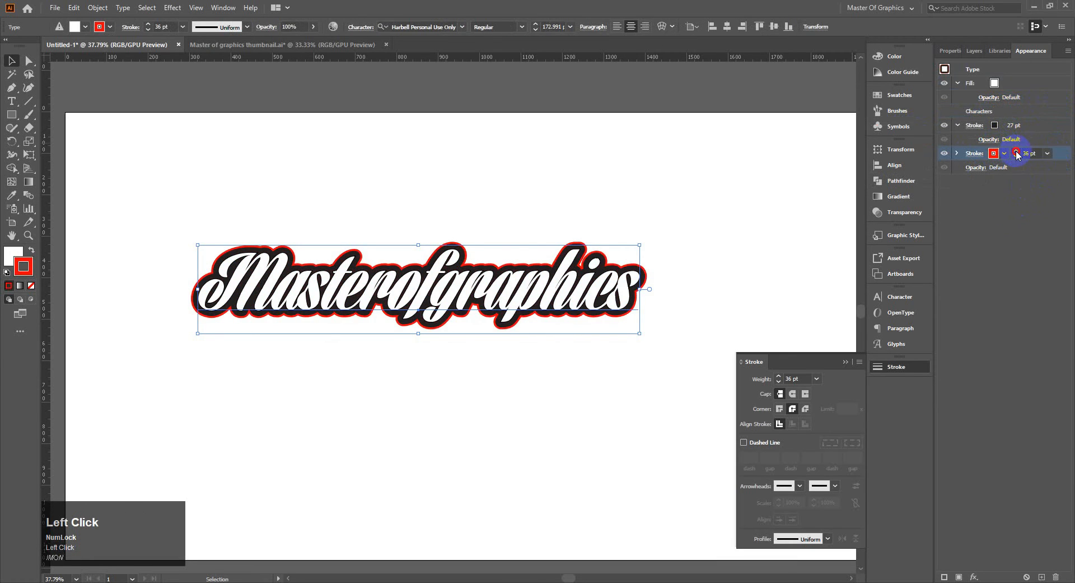
left_click(1017, 150)
left_click(1016, 151)
left_click(1017, 151)
left_click(1016, 150)
left_click(1017, 150)
left_click(1016, 151)
left_click(1017, 151)
left_click(1017, 151)
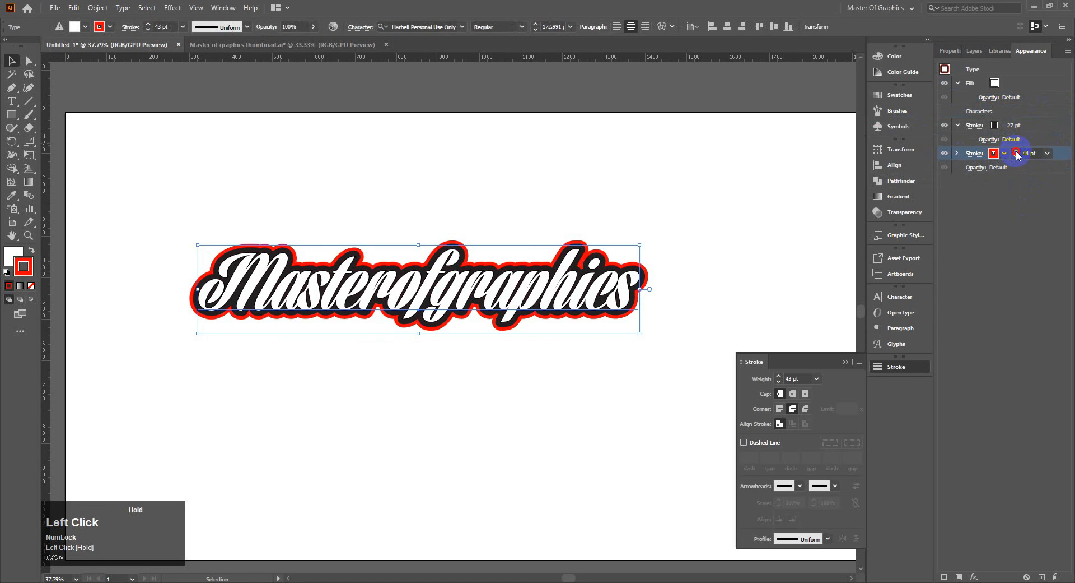
left_click(1017, 150)
left_click(1016, 151)
left_click(1017, 151)
left_click(1016, 150)
left_click(1016, 150)
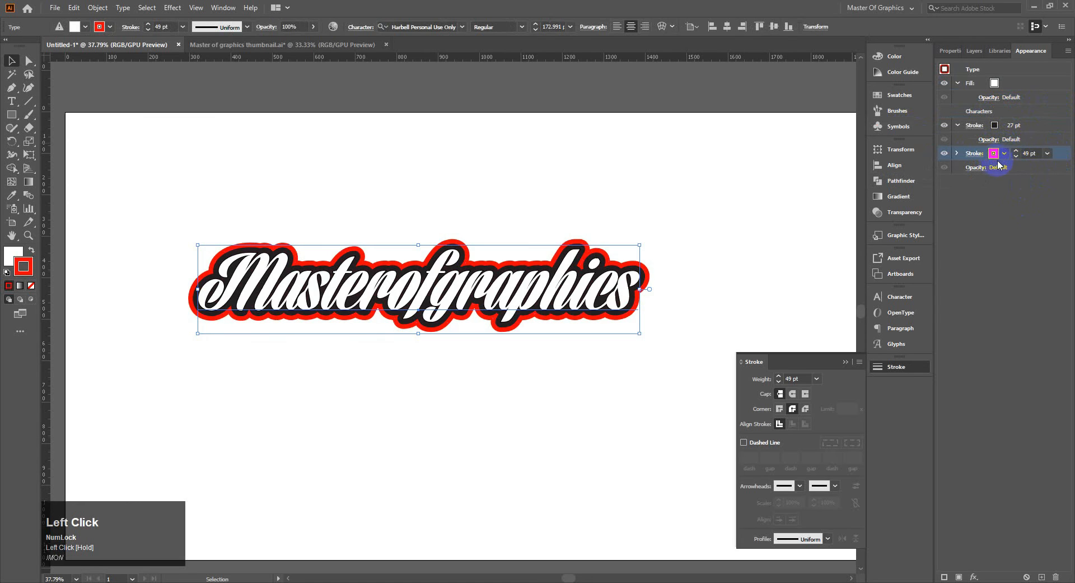
- Recolour the outermost 49 pt stroke, trying RGB Blue before settling on cyan
left_click(1005, 156)
left_click(950, 174)
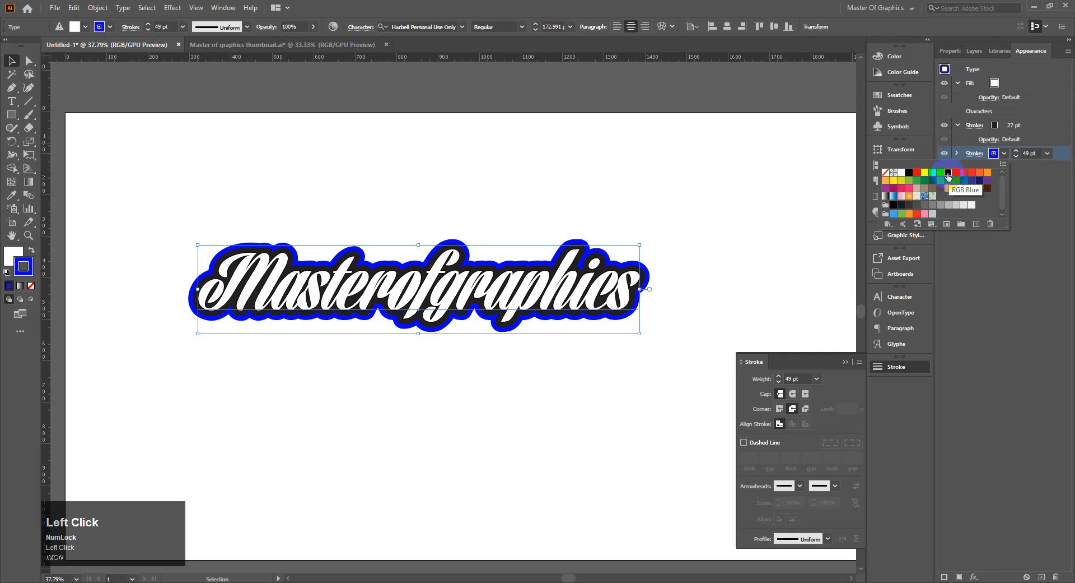
left_click(943, 177)
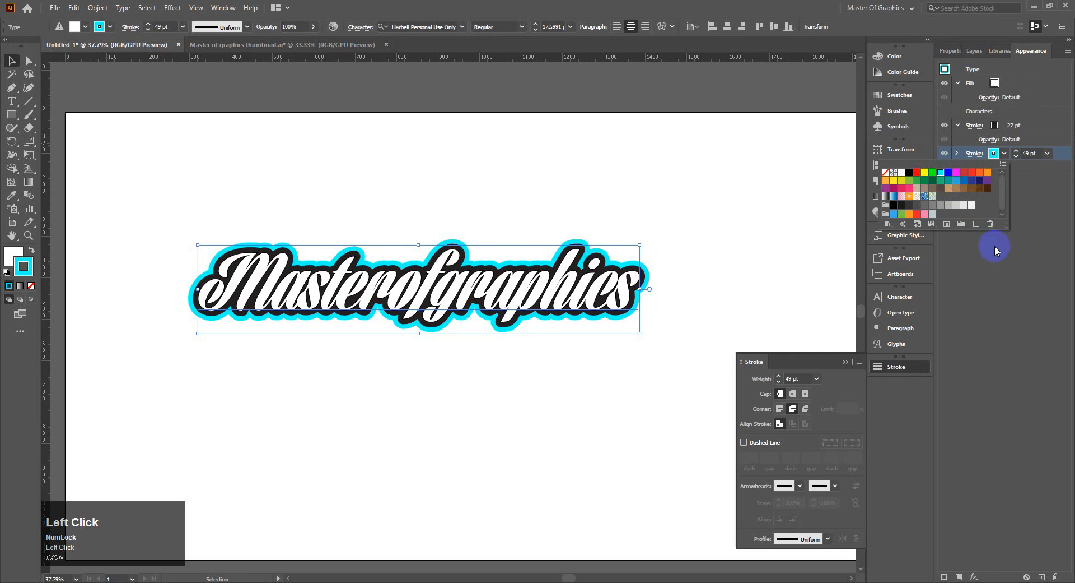
left_click(643, 201)
- Move the whole text object up and to the right, into the upper middle of the artboard
left_click(602, 277)
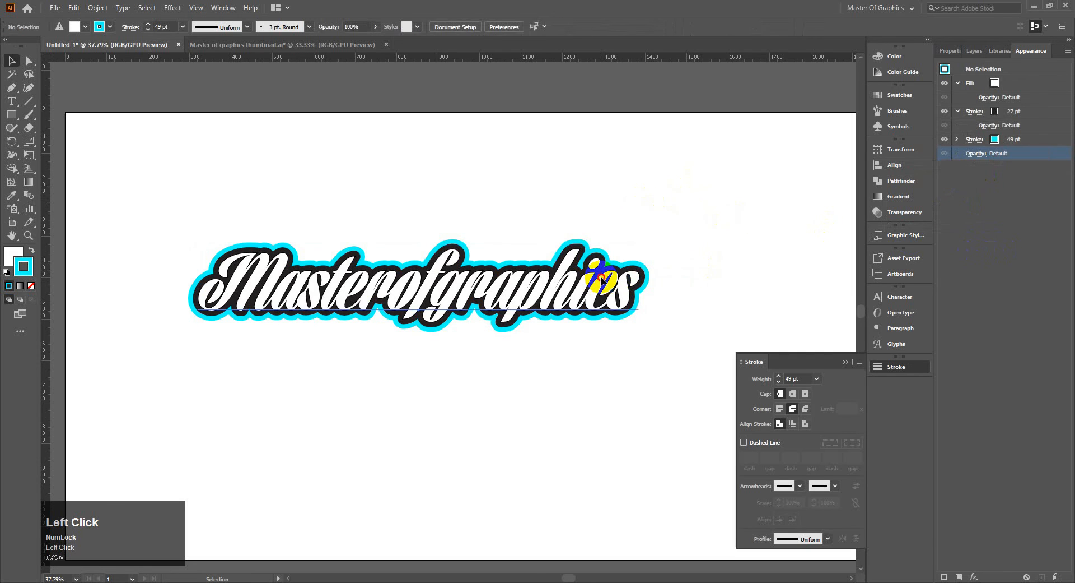
left_click(466, 298)
left_click_drag(466, 298, 518, 260)
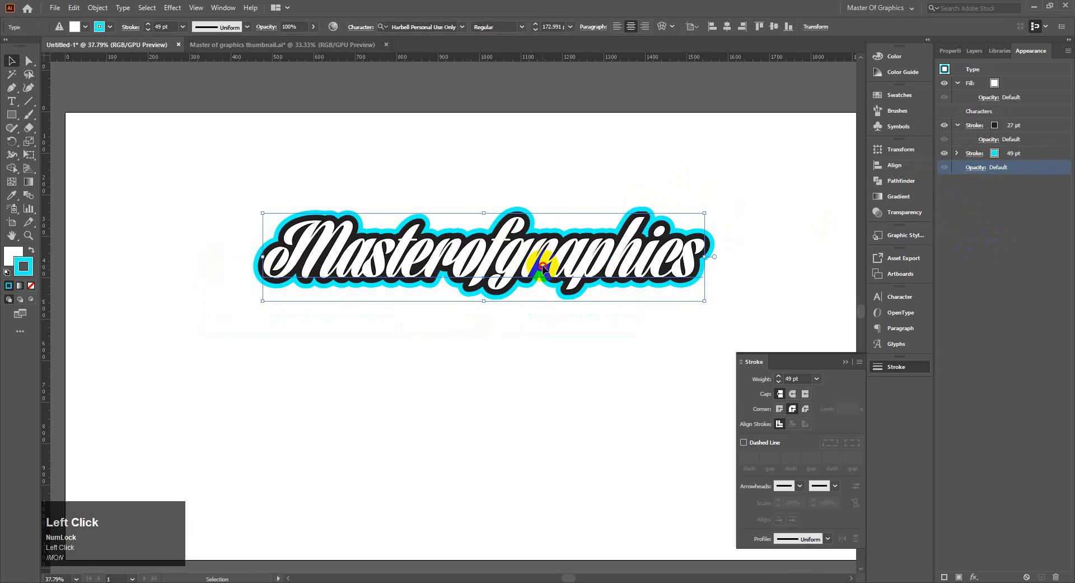
left_click(561, 346)
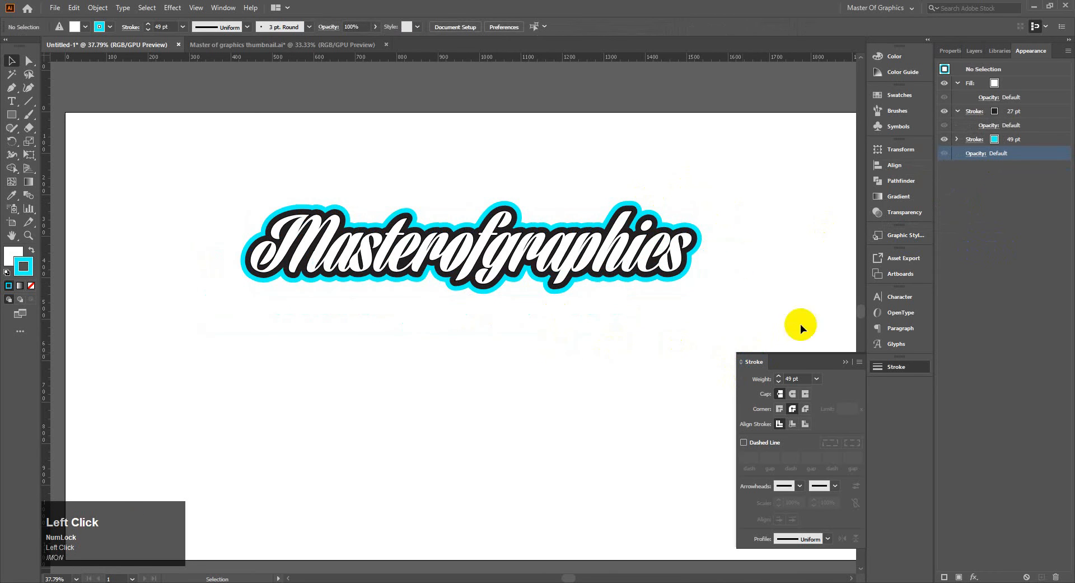
- Try to raise the cyan outline's weight to 50 pt
left_click(1014, 141)
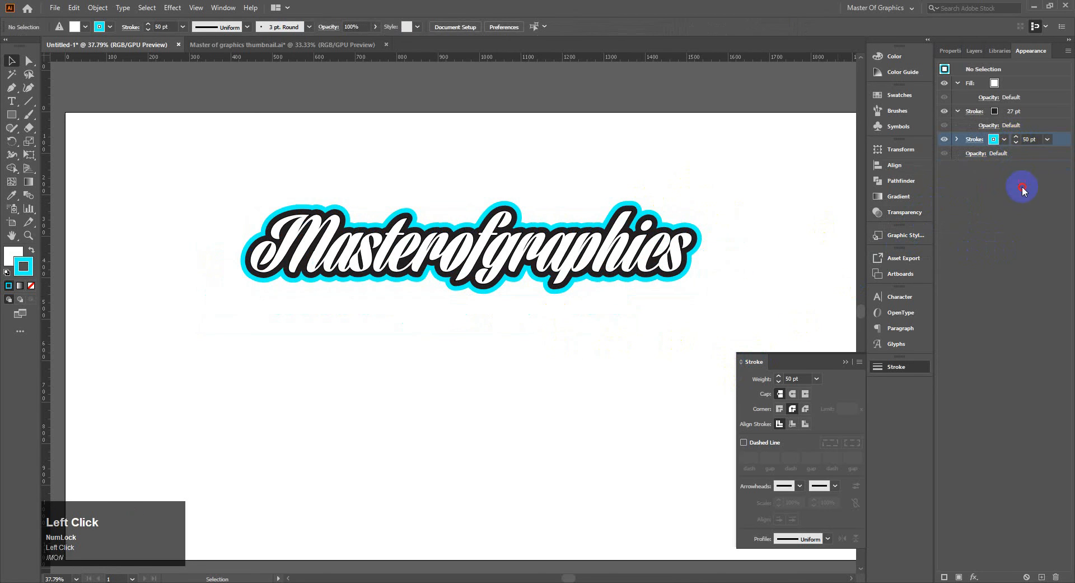
left_click(614, 229)
left_click(583, 382)
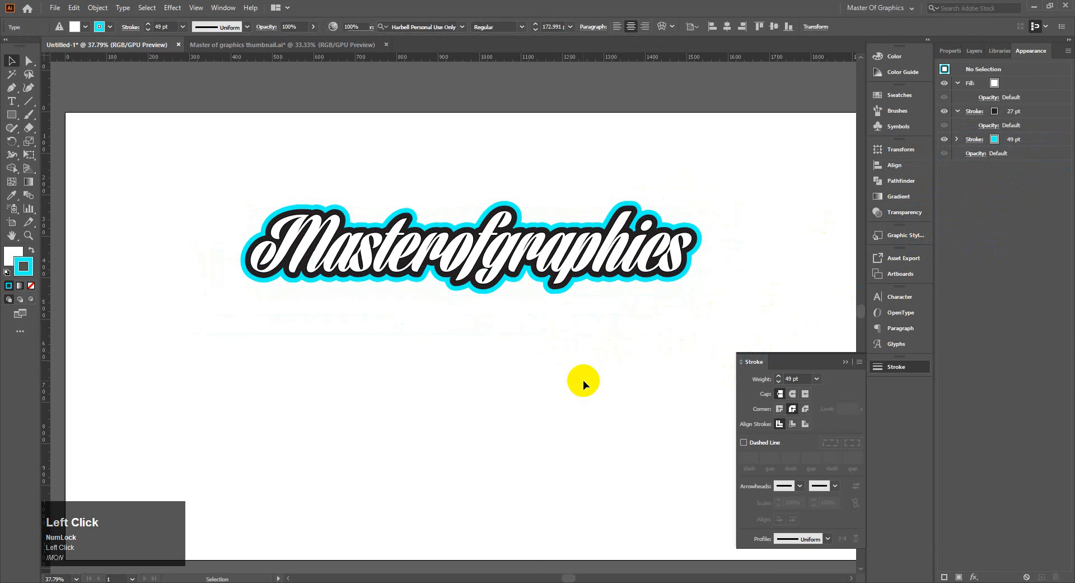
- Collapse the Stroke panel, then reposition and enlarge the text to about 218 pt across the artboard's upper half
left_click(846, 361)
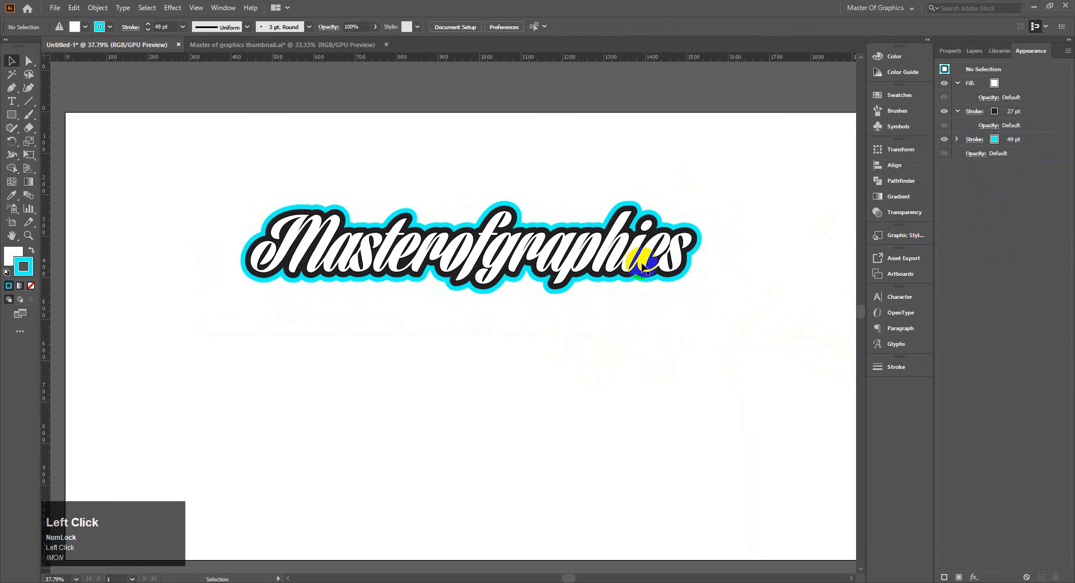
left_click_drag(684, 247, 620, 298)
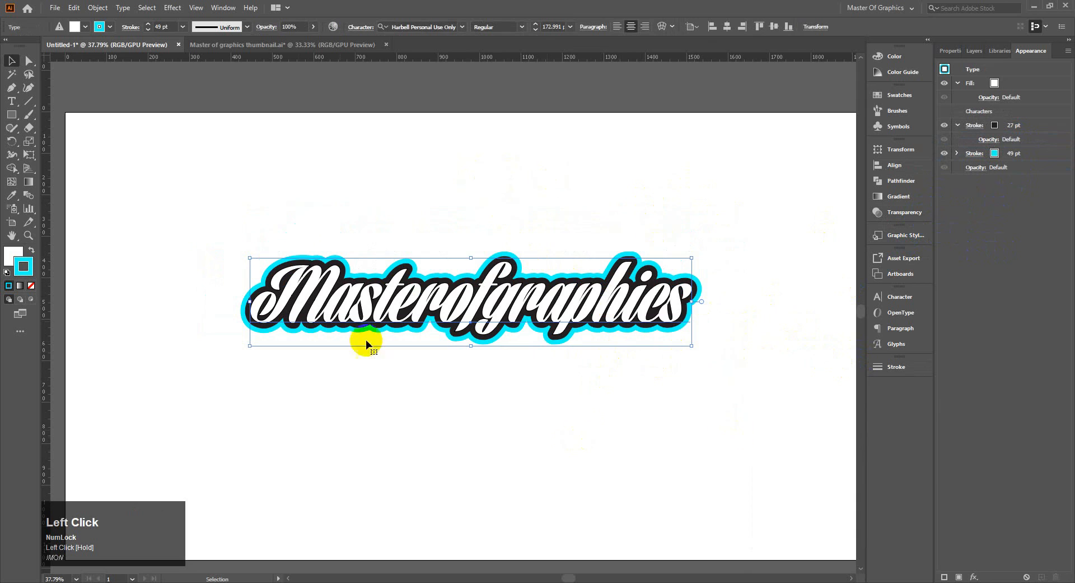
left_click_drag(685, 348, 667, 311)
left_click(638, 396)
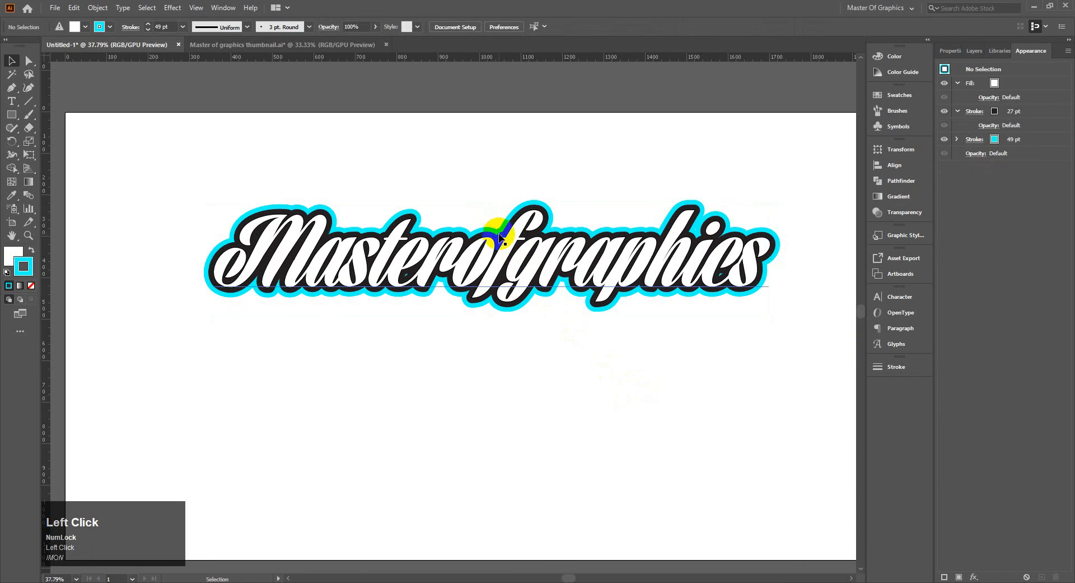
- Insert a line break before "of" so the text reads Master on one line and ofgraphics beneath it
left_click(471, 242)
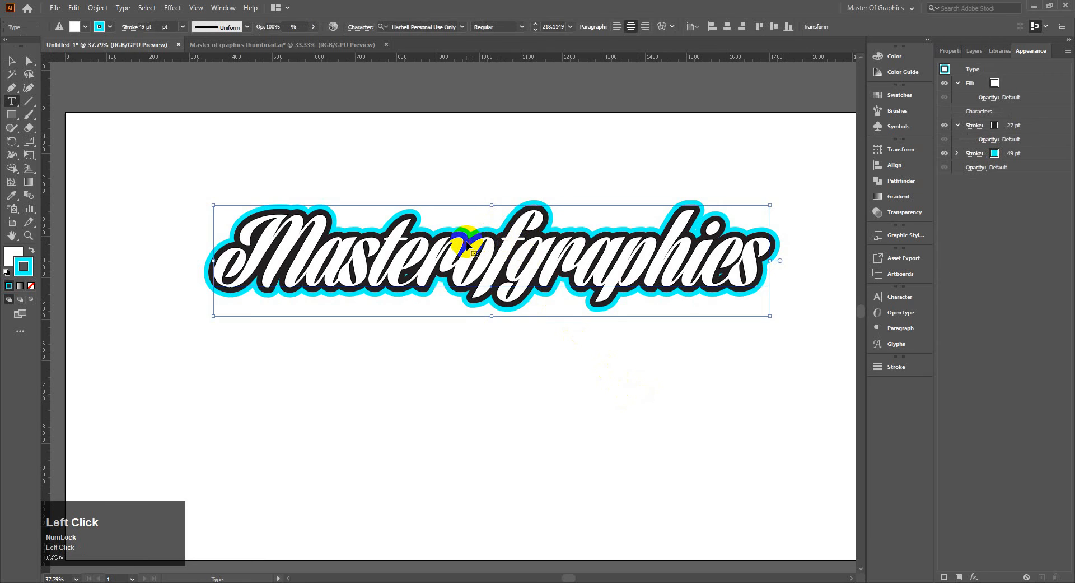
double_click(467, 245)
left_click(467, 245)
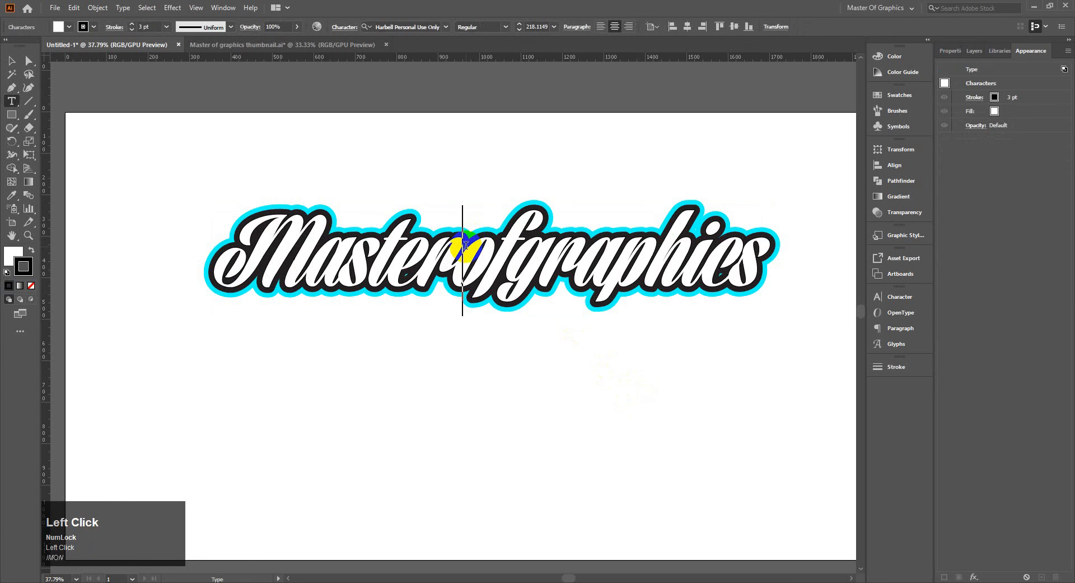
key("Return")
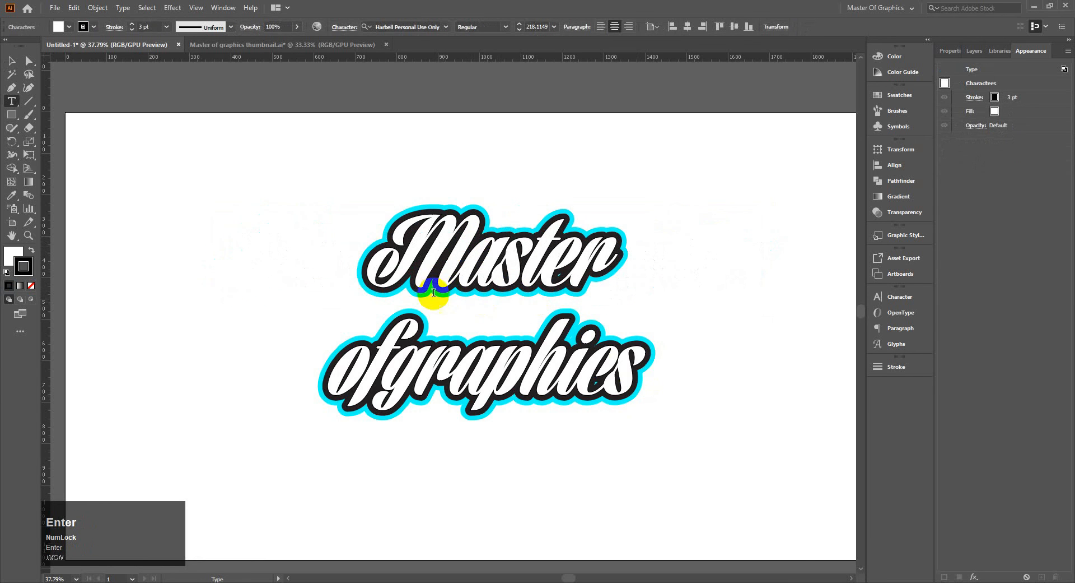
left_click(12, 61)
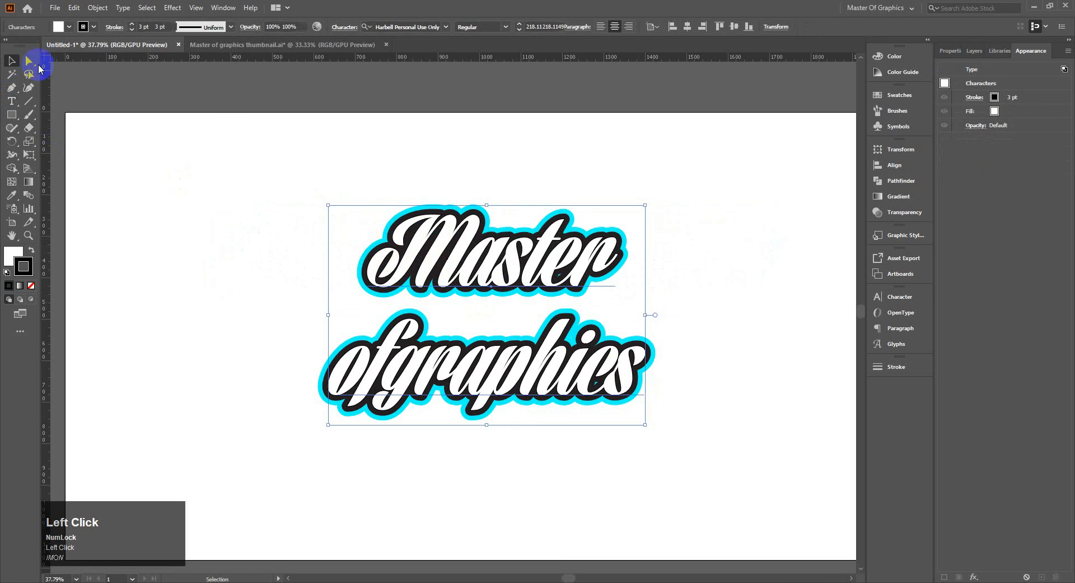
left_click(640, 119)
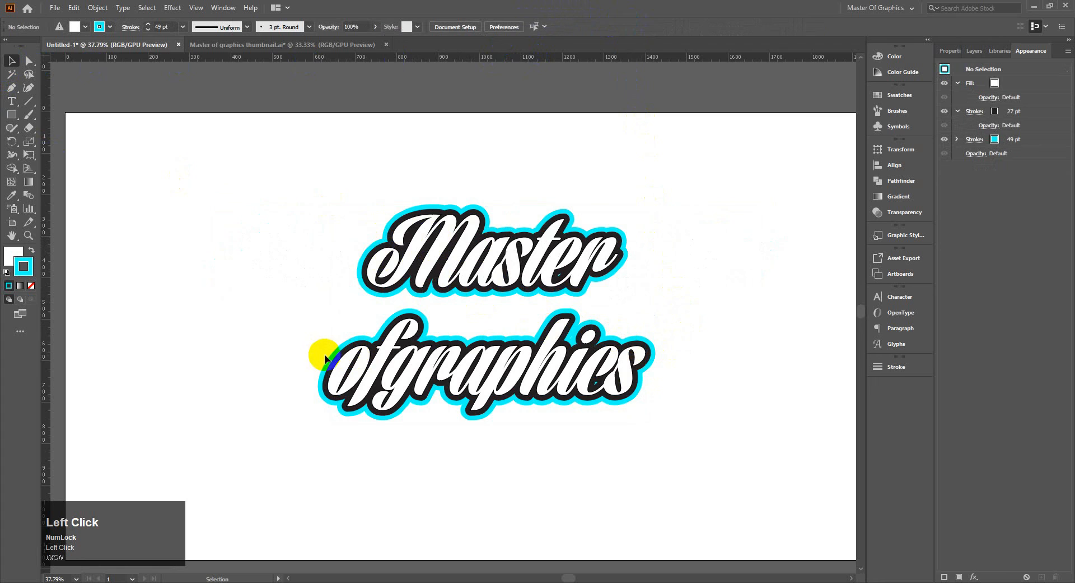
left_click(334, 365)
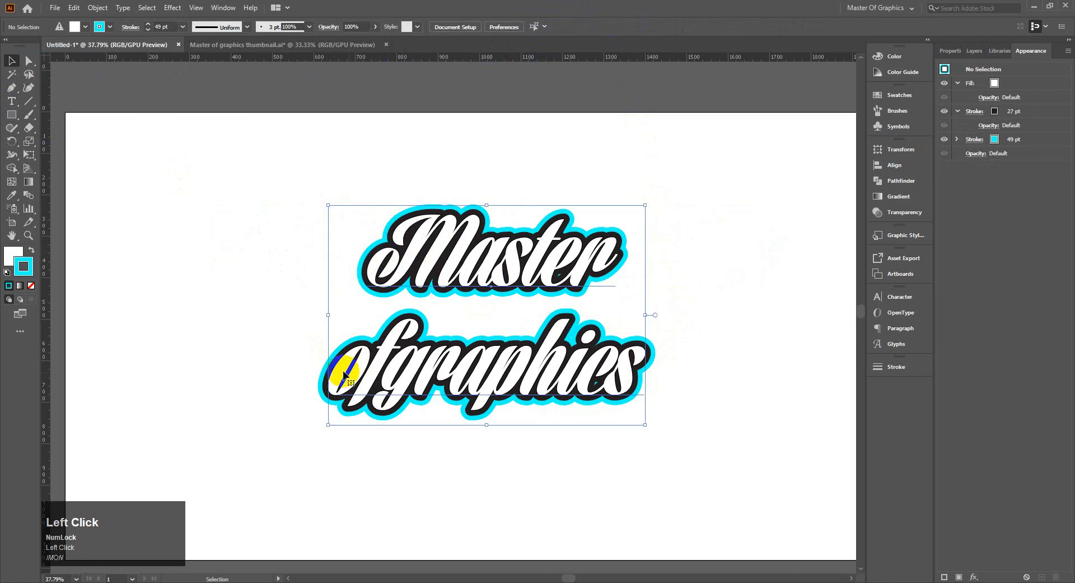
left_click(335, 361)
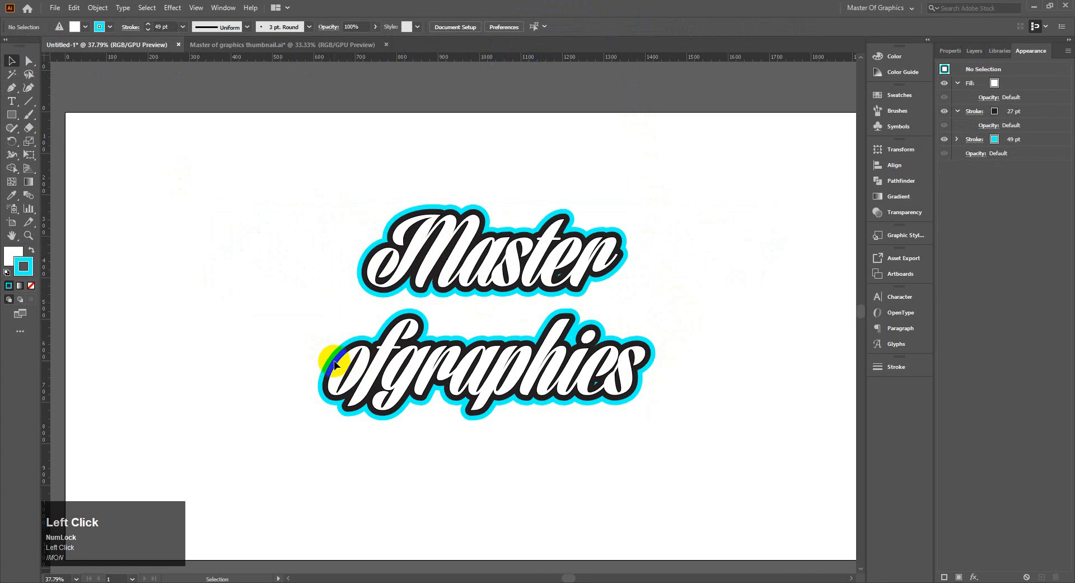
- Remove the line break before "of" so the text reads Masterofgraphics on a single line
left_click(334, 366)
double_click(336, 367)
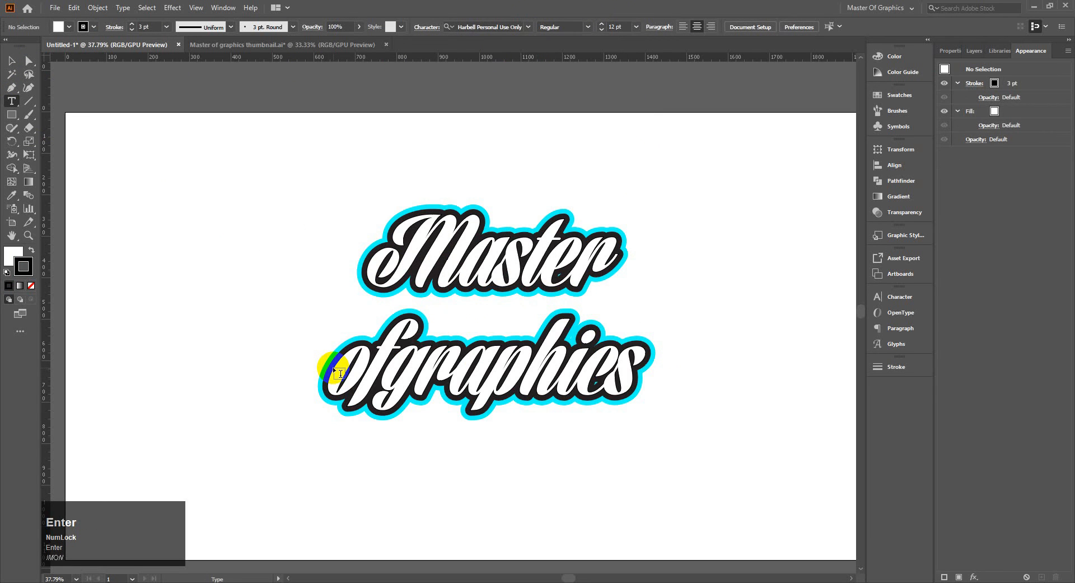
left_click(335, 365)
left_click(351, 350)
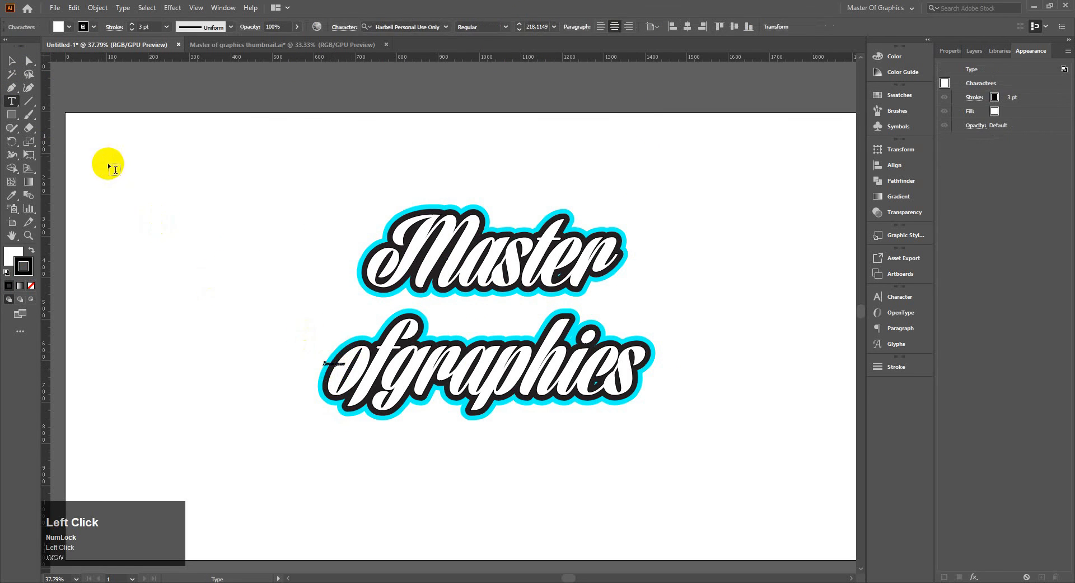
left_click(12, 99)
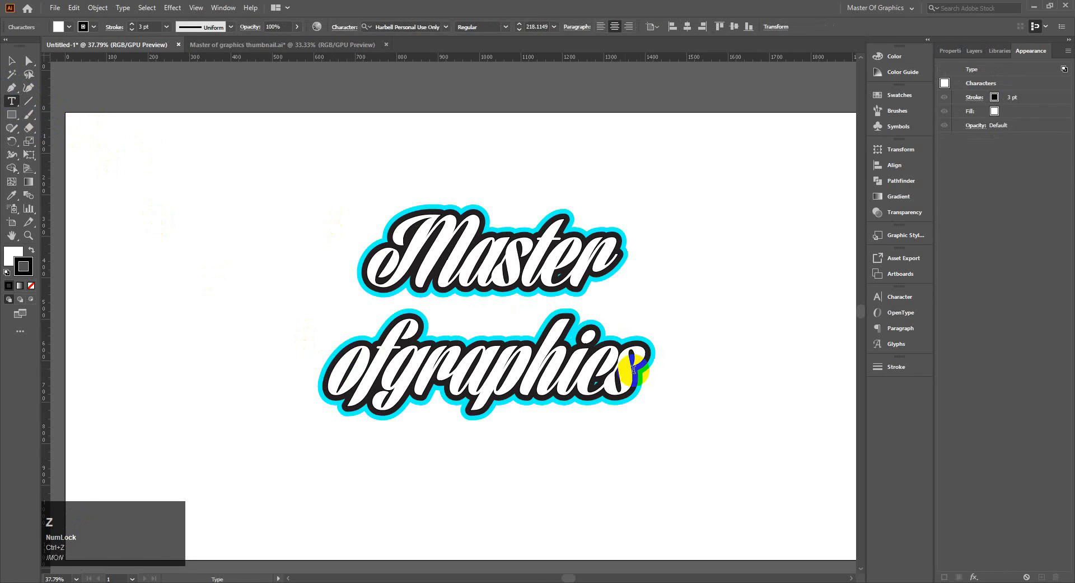
left_click(540, 383)
key("BackSpace")
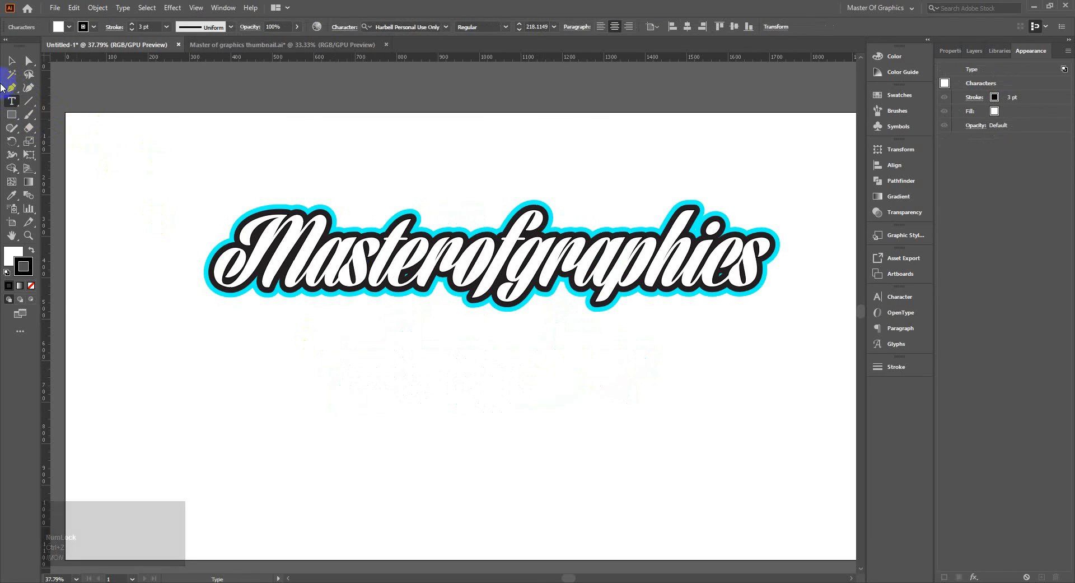
- Move the single-line text straight down to the vertical middle of the artboard and deselect it
left_click(11, 61)
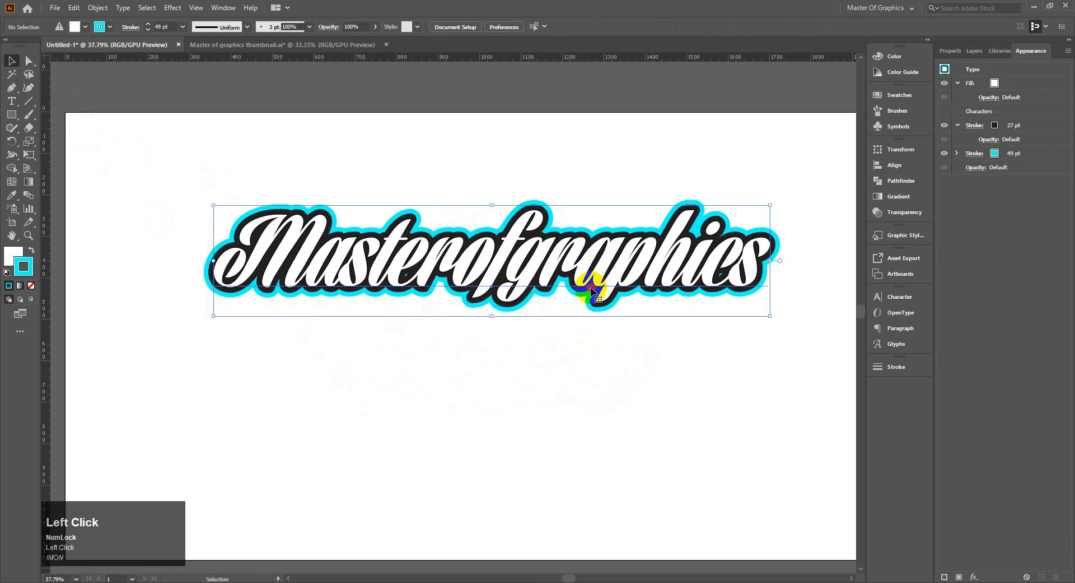
left_click_drag(537, 290, 535, 322)
left_click(583, 396)
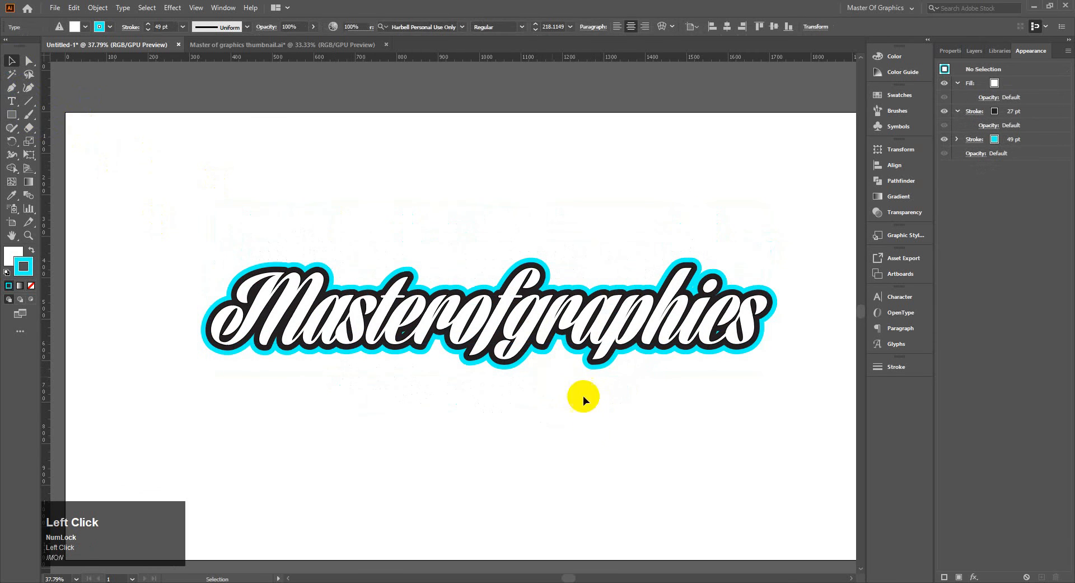